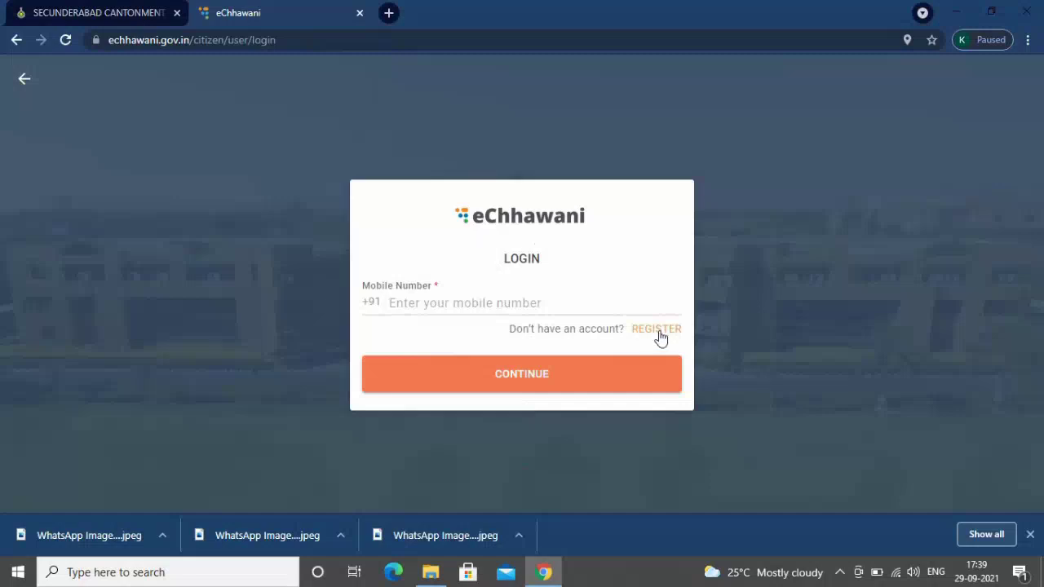
# Leave registration, return to the login form and enter the registered mobile number.
pyautogui.click(657, 333)
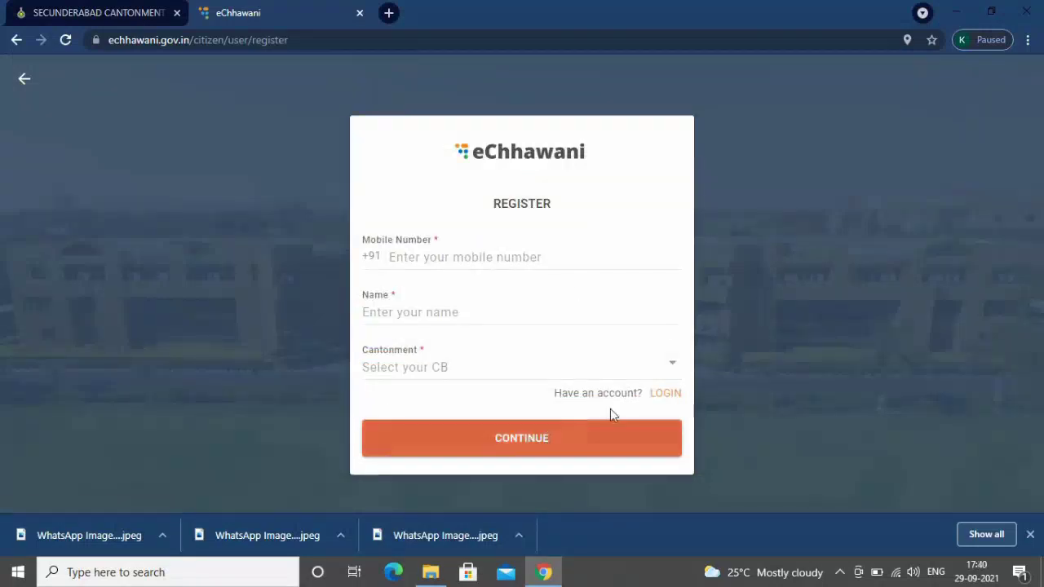
pyautogui.click(666, 392)
pyautogui.click(494, 308)
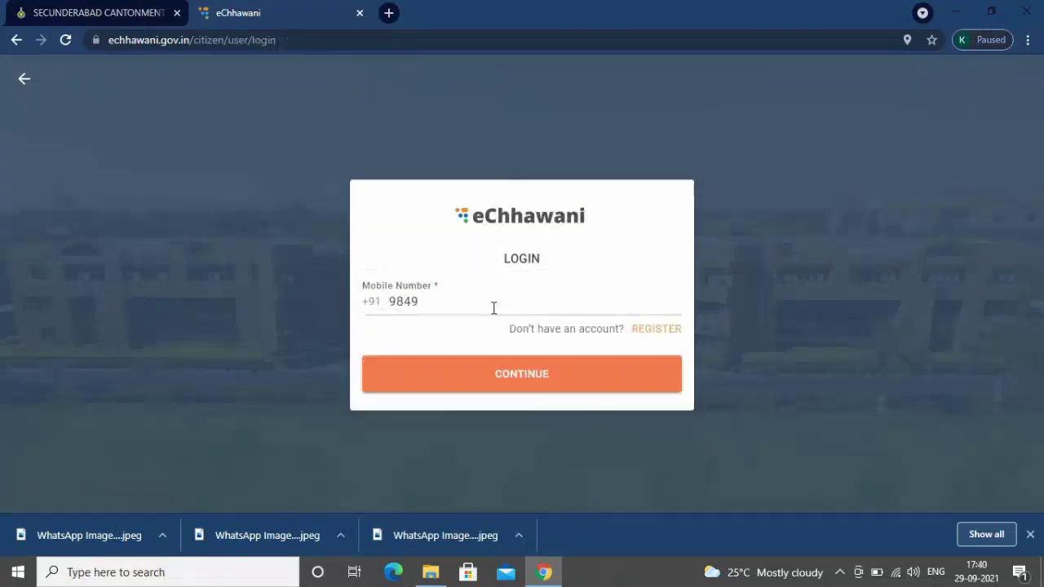
# Request a one-time code for the mobile number and log in with the received OTP.
pyautogui.click(560, 379)
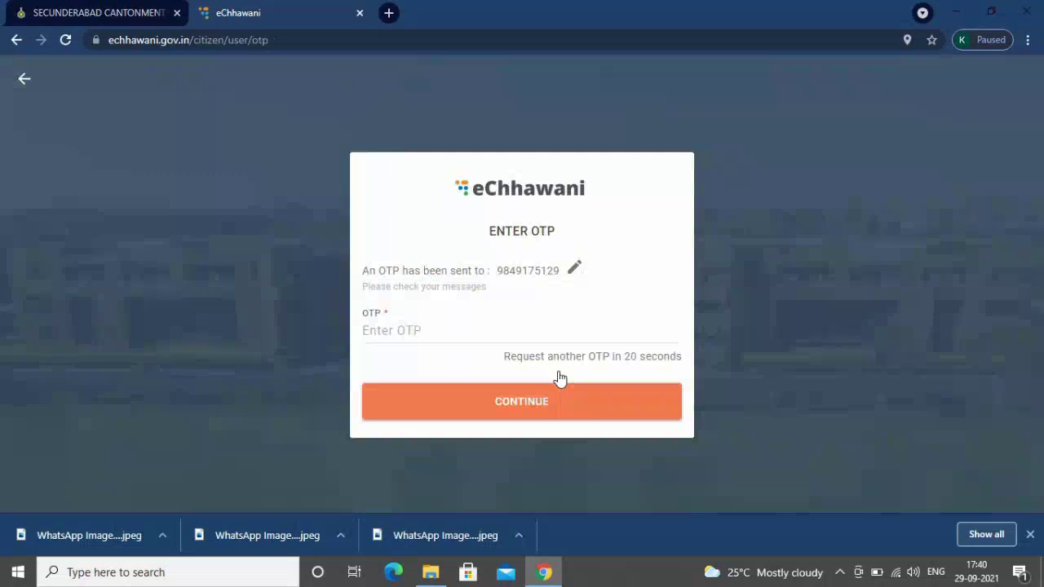
pyautogui.click(481, 331)
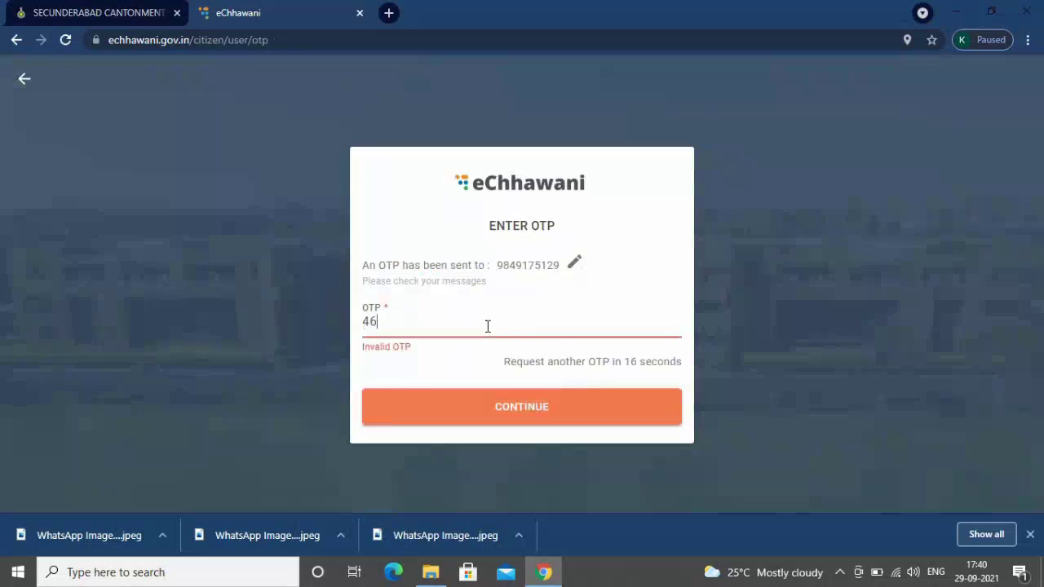
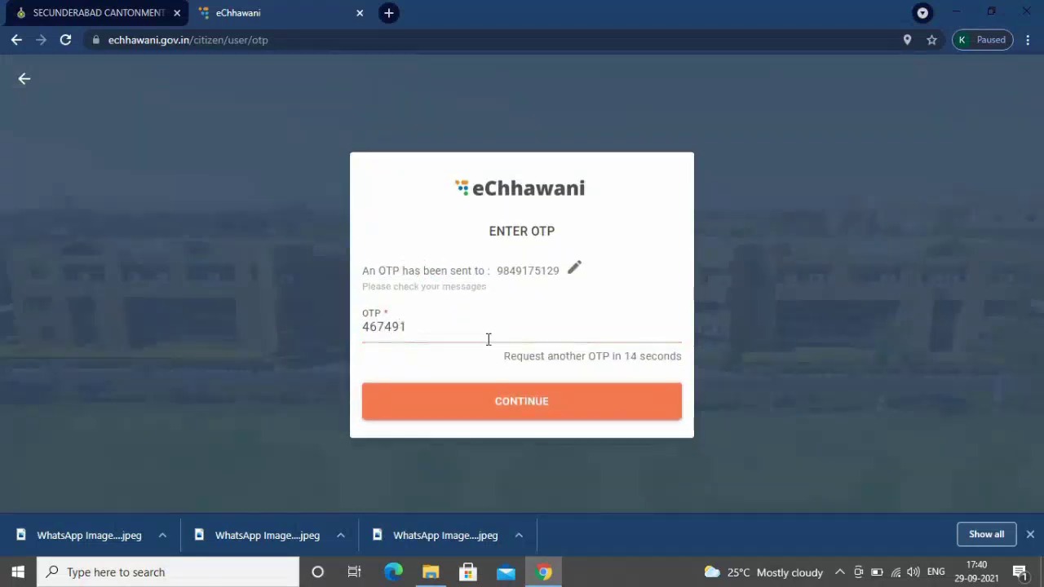
pyautogui.click(526, 402)
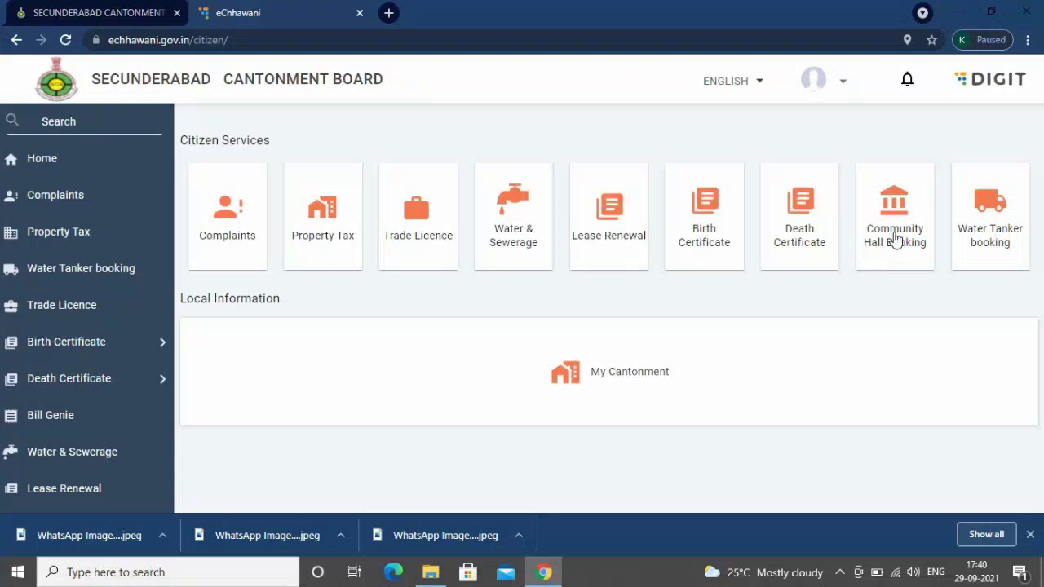
# Search Community Hall Booking for halls in the Secunderabad cantonment.
pyautogui.click(896, 238)
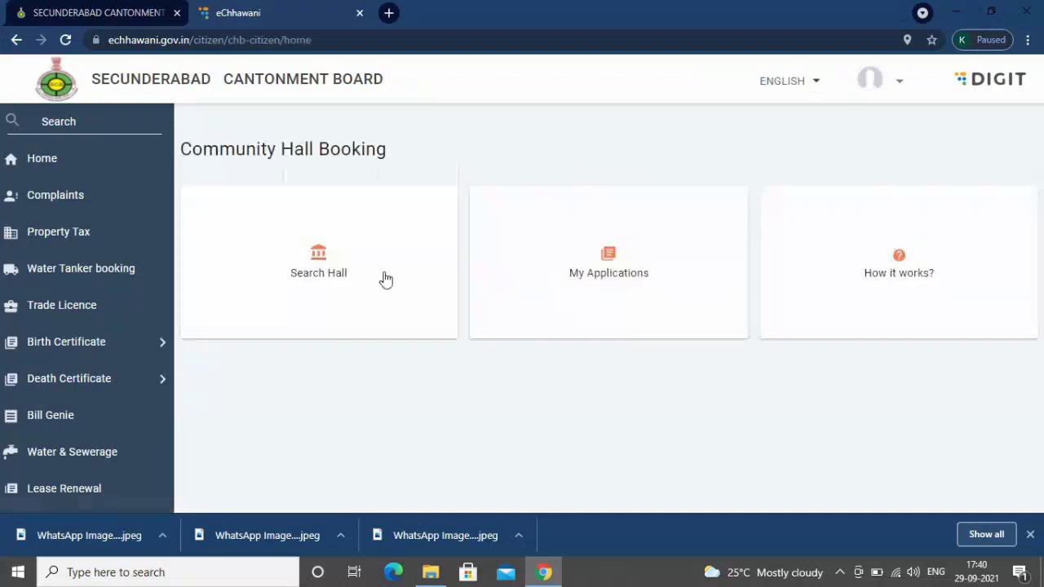
pyautogui.click(333, 275)
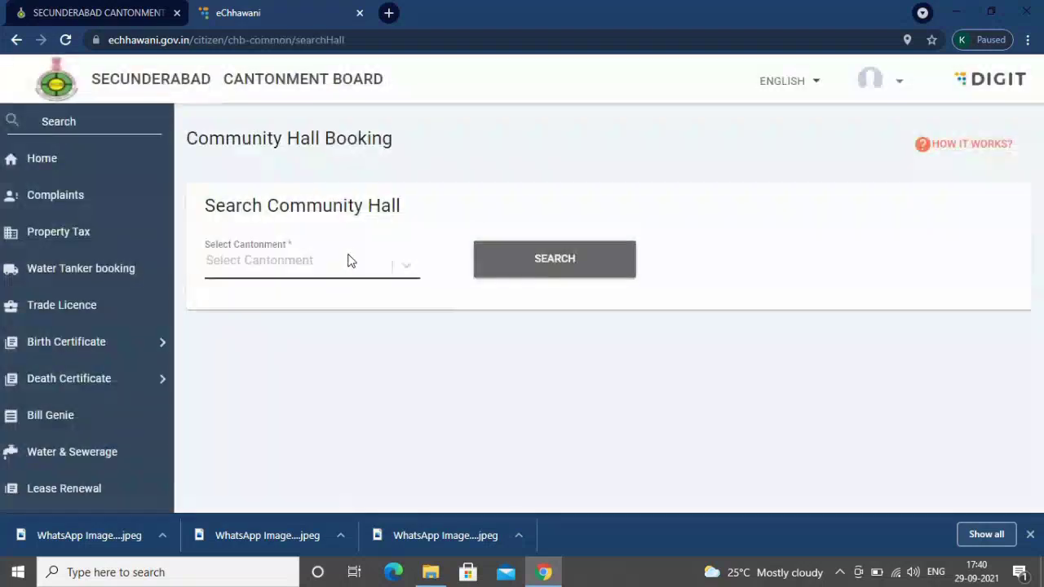
pyautogui.click(368, 266)
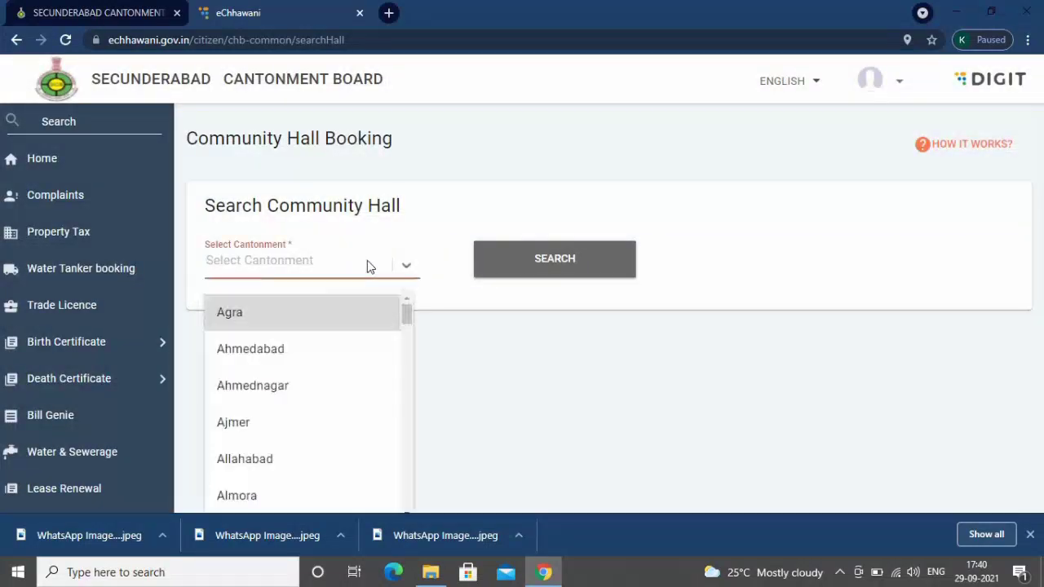
pyautogui.write('sec')
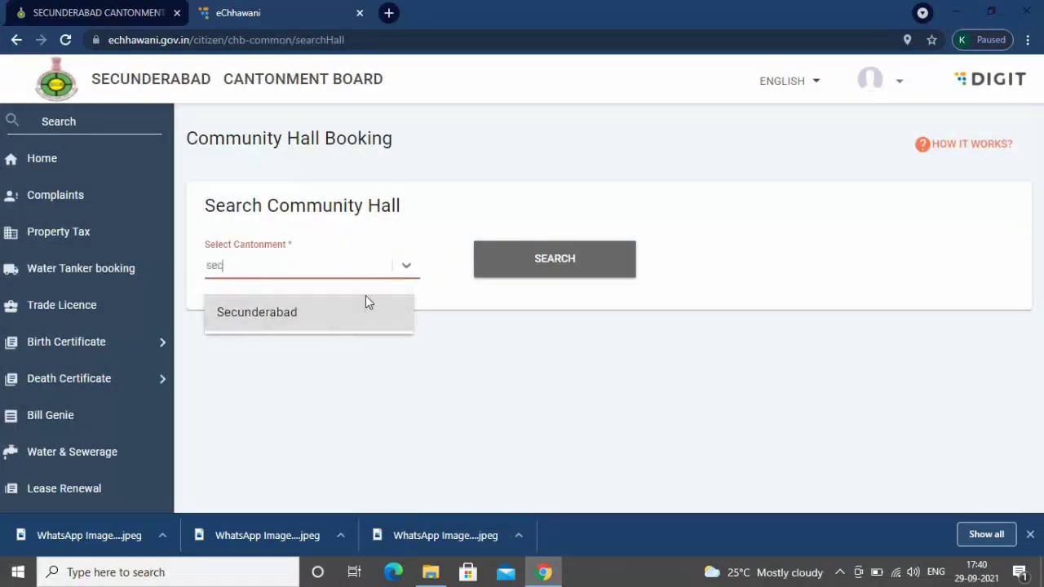
pyautogui.click(367, 302)
pyautogui.click(561, 259)
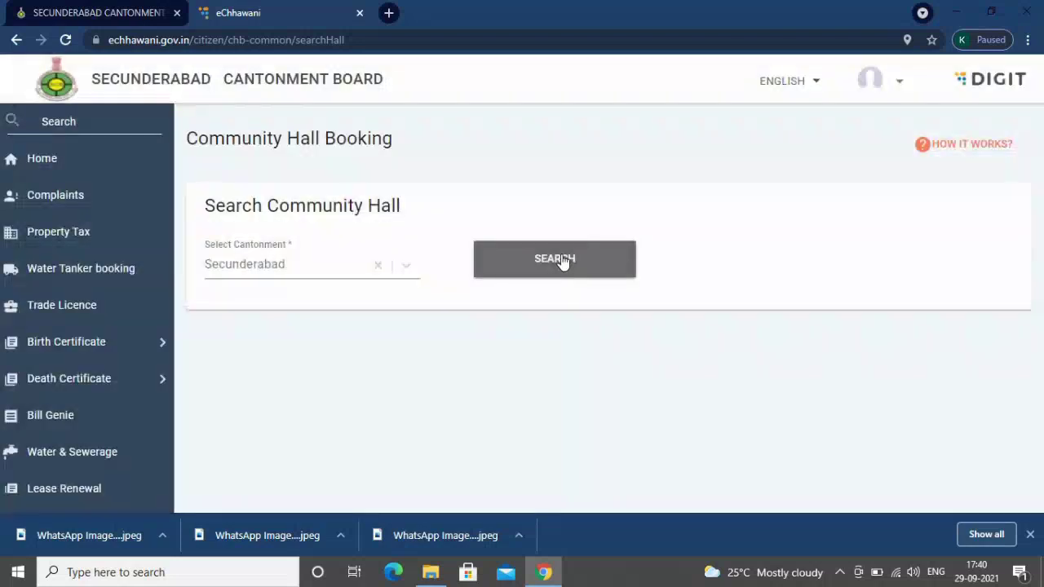
pyautogui.scroll(-2, 560, 259)
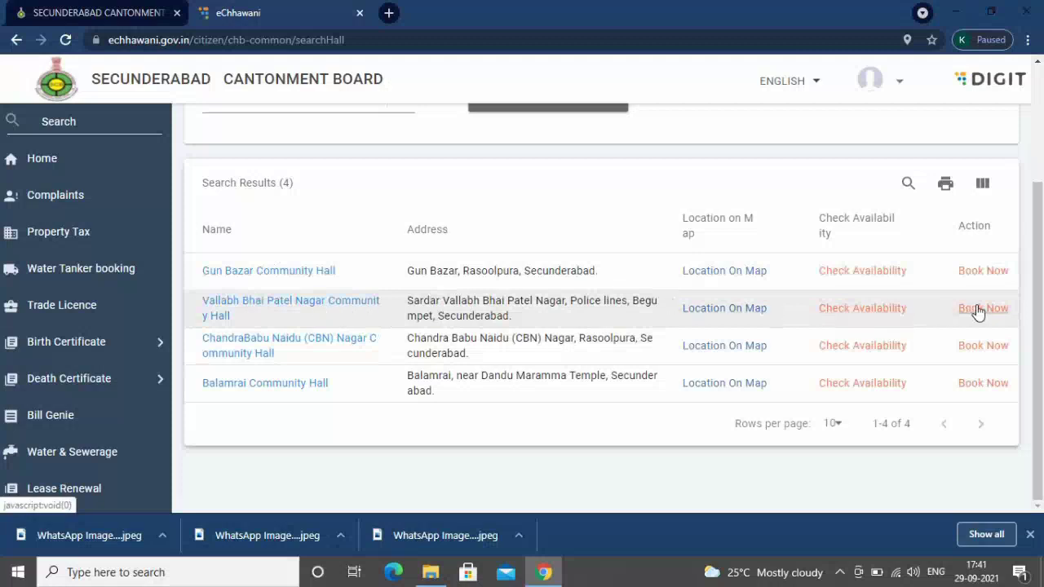
# Open Vallabh Bhai Patel Nagar hall's availability calendar and advance it to October 2021.
pyautogui.click(880, 310)
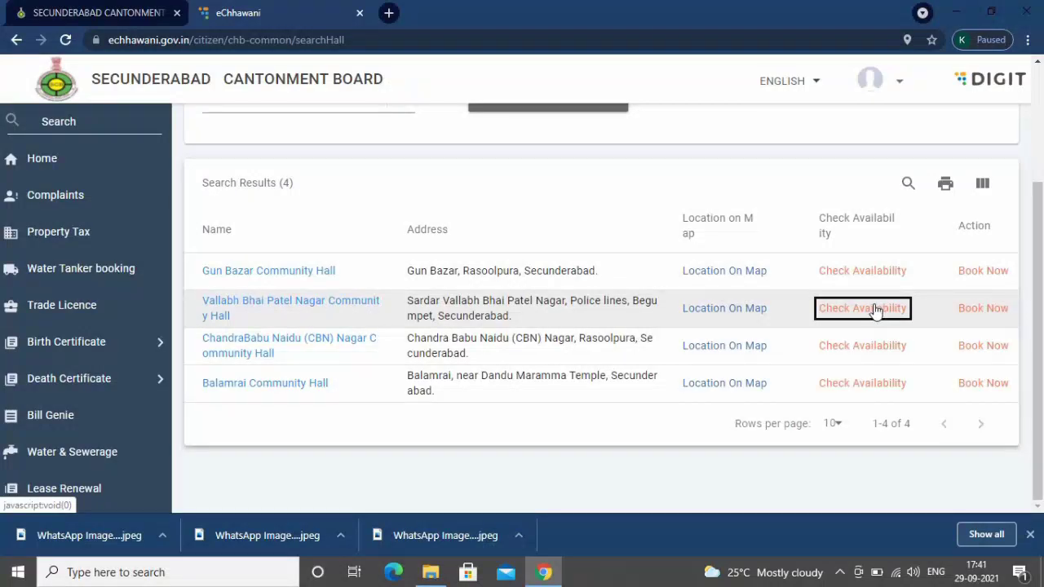
pyautogui.click(871, 314)
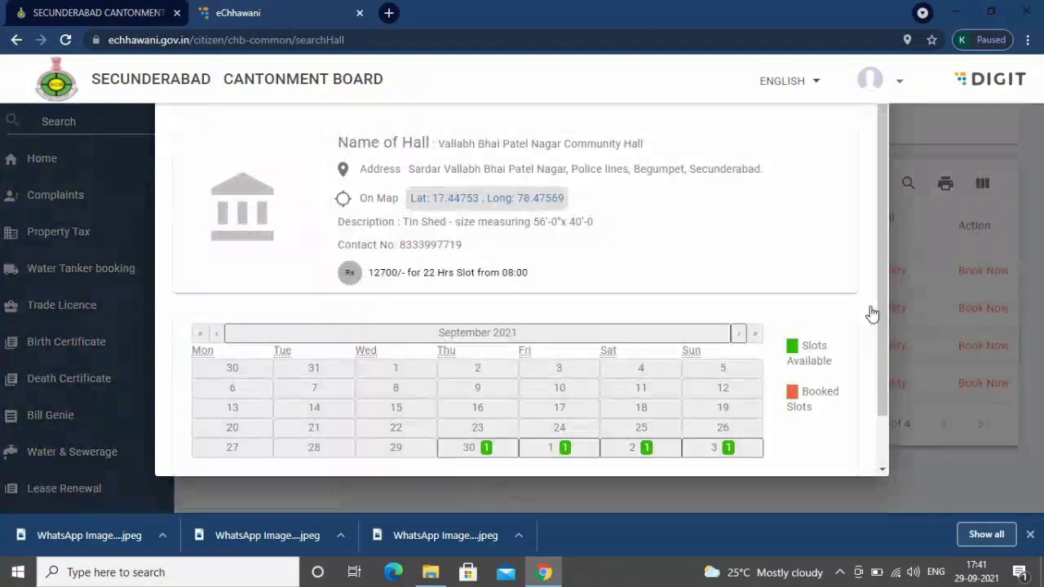
pyautogui.click(727, 448)
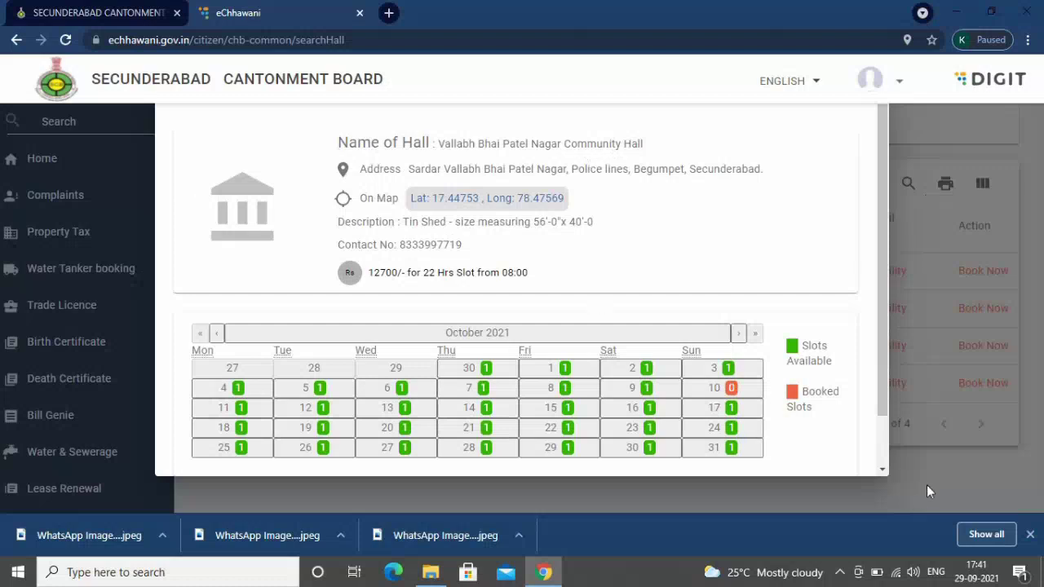
pyautogui.scroll(-2, 882, 392)
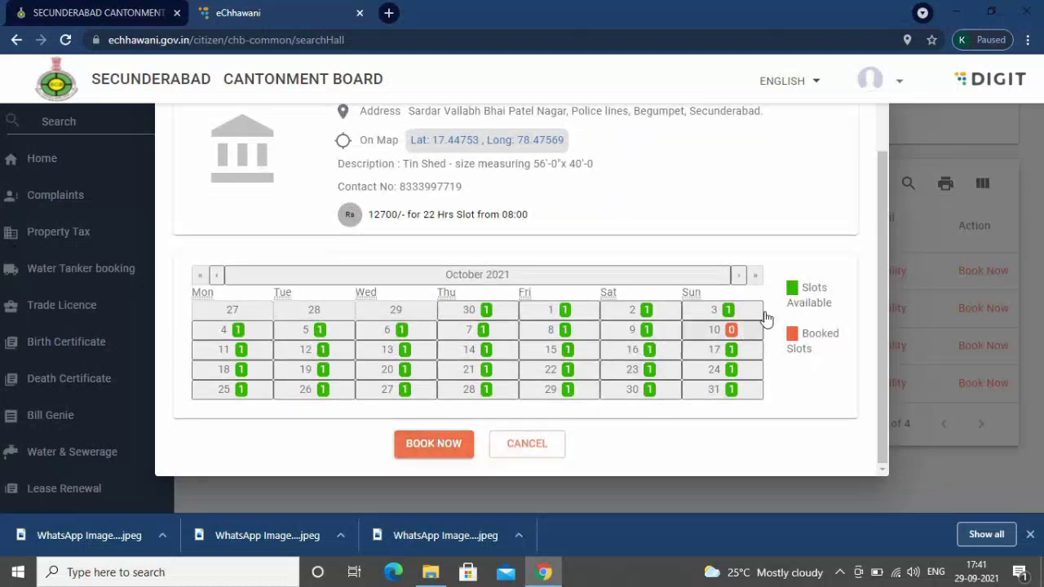
# Start booking Vallabh Bhai Patel Nagar hall with Sunday 3 October 2021 as the date.
pyautogui.click(435, 446)
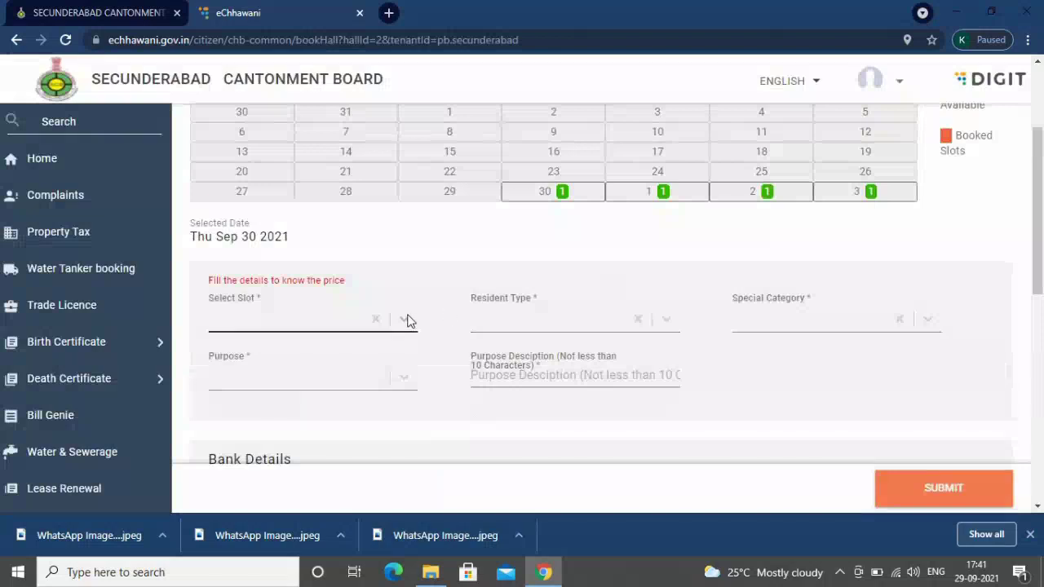
pyautogui.click(877, 193)
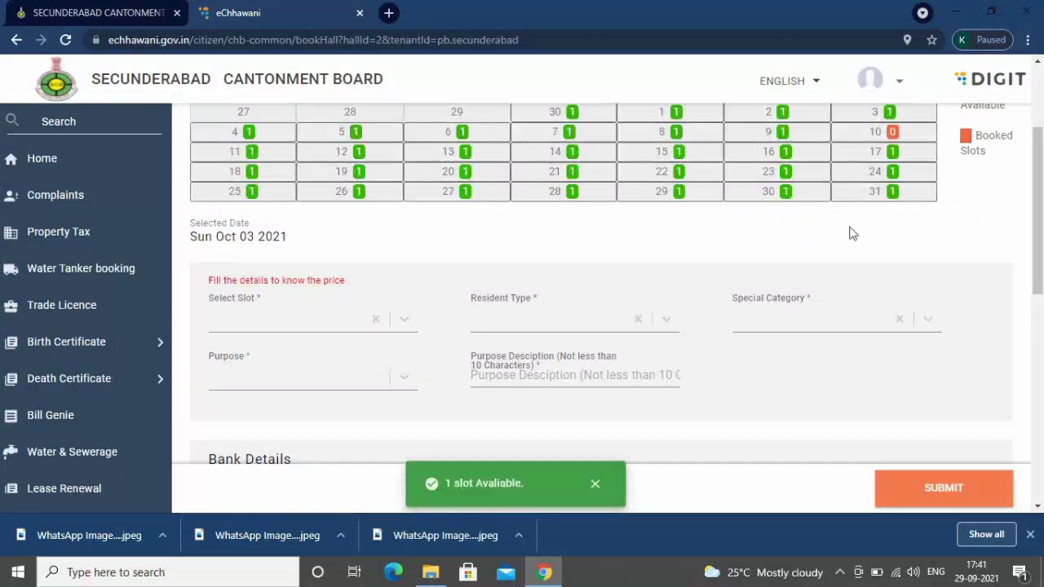
pyautogui.scroll(2, 834, 298)
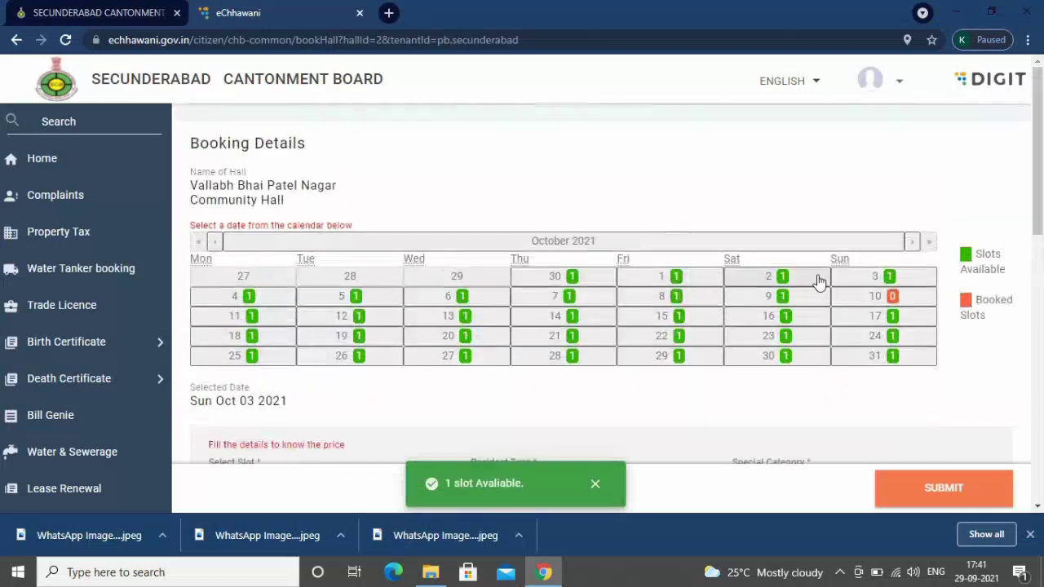
pyautogui.moveTo(894, 280)
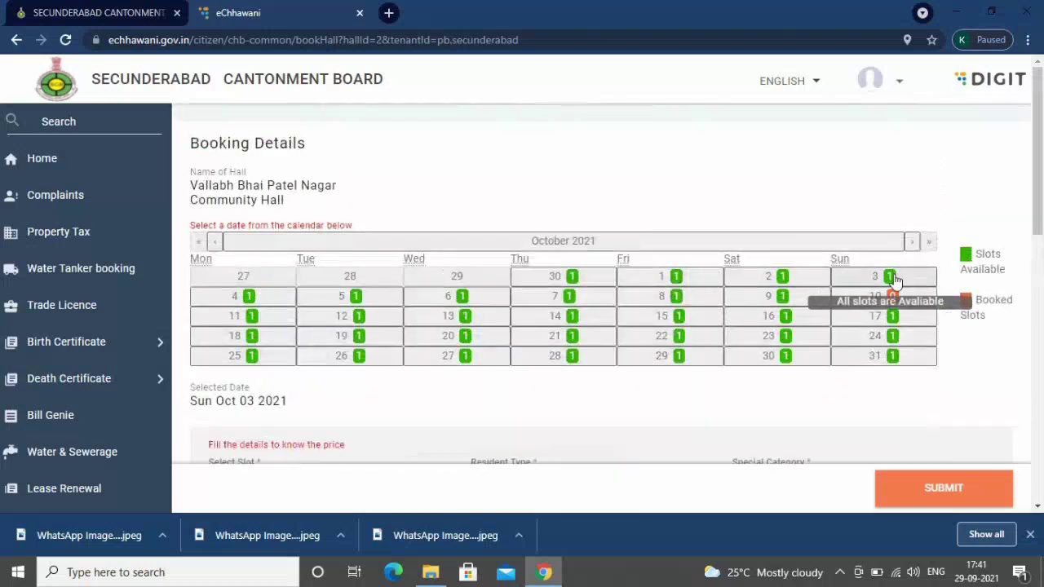
pyautogui.scroll(-5, 939, 397)
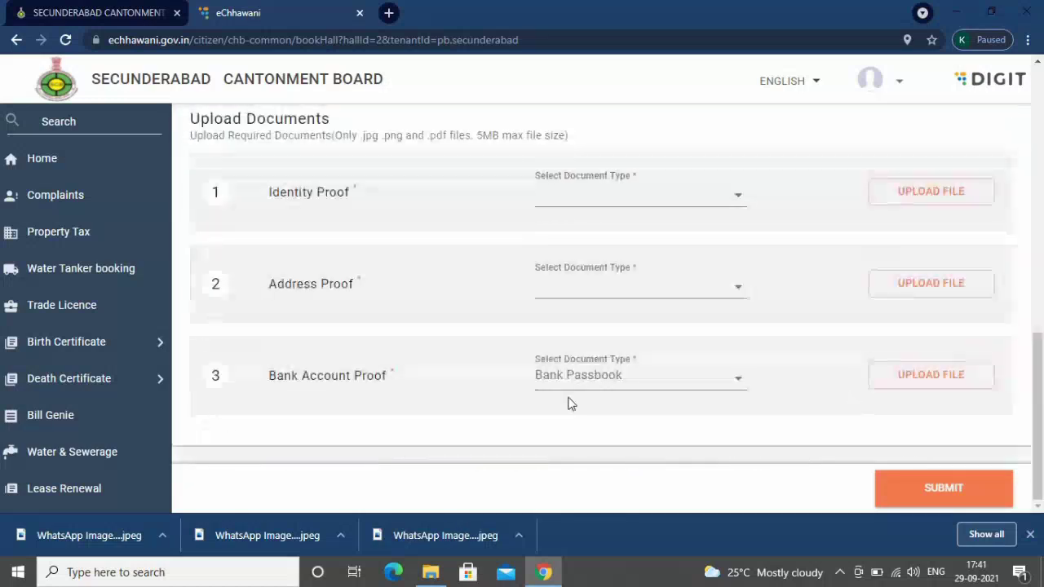
pyautogui.scroll(3, 523, 229)
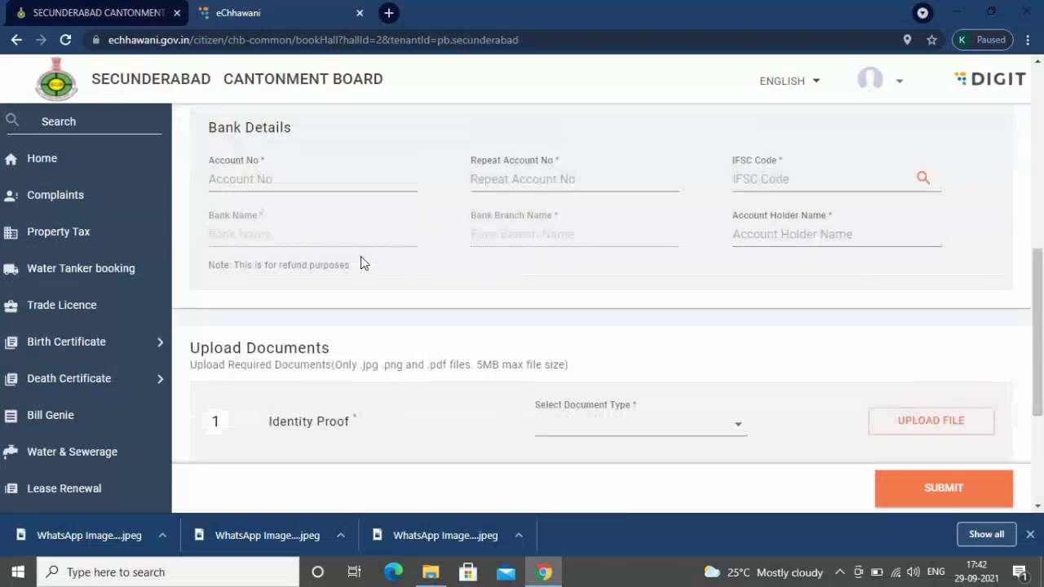
pyautogui.scroll(3, 361, 255)
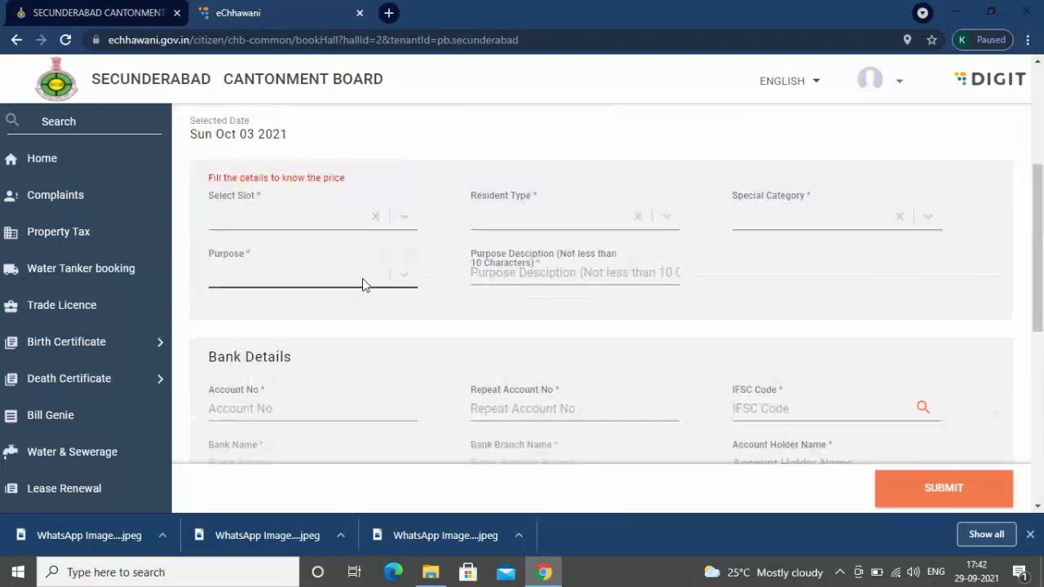
# Choose the 03-Oct-2021 08:00 to 04-Oct-2021 06:59 slot and mark the applicant as Cant Resident.
pyautogui.click(380, 222)
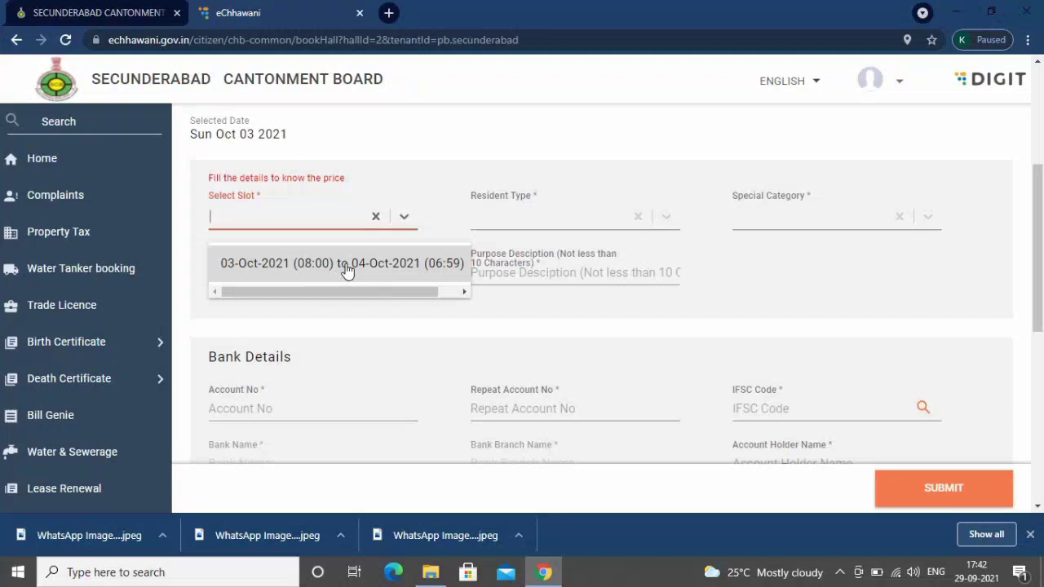
pyautogui.click(347, 270)
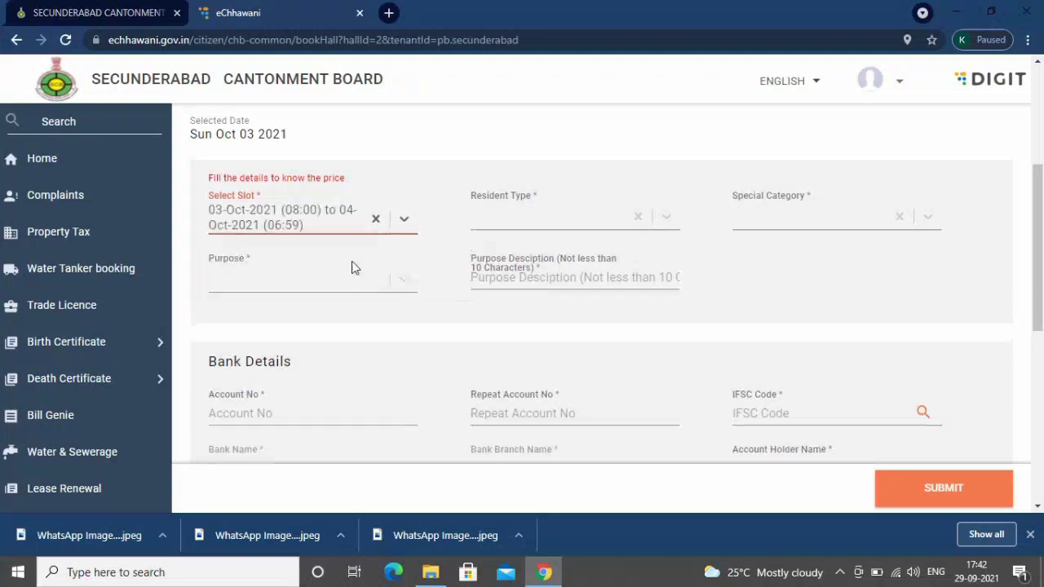
pyautogui.click(667, 217)
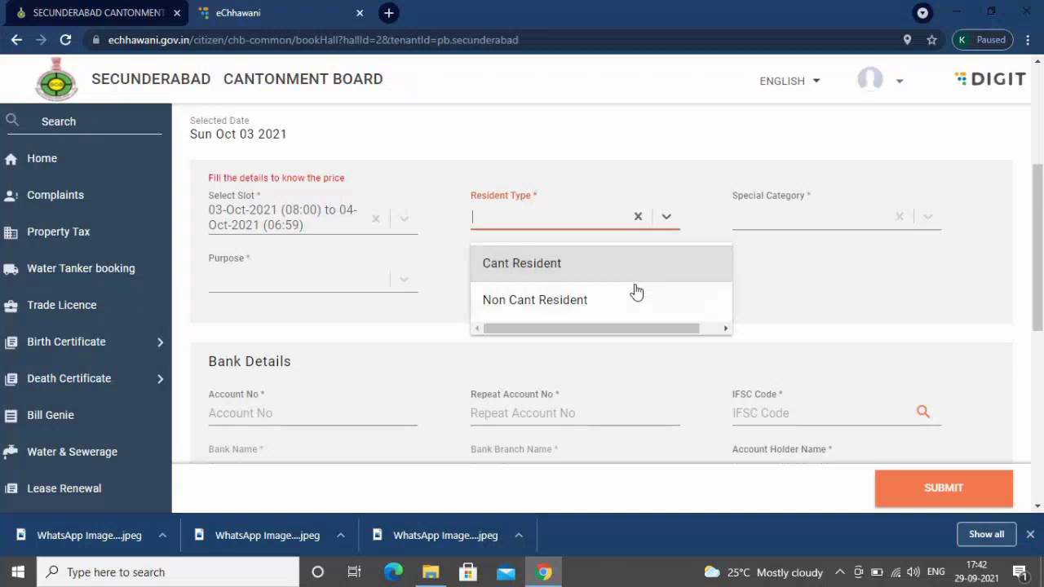
pyautogui.scroll(-3, 693, 310)
pyautogui.scroll(3, 688, 298)
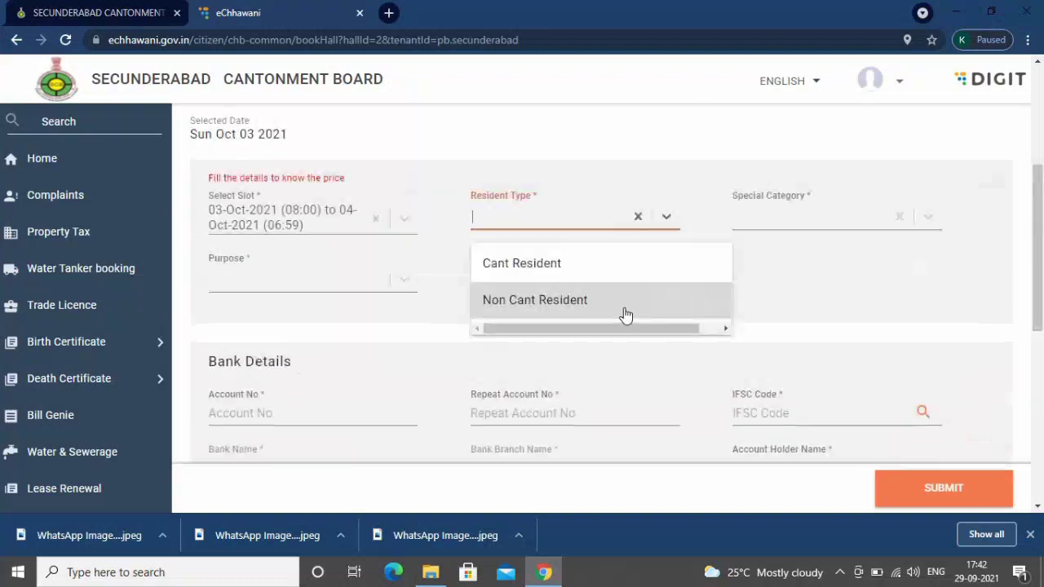
pyautogui.click(596, 264)
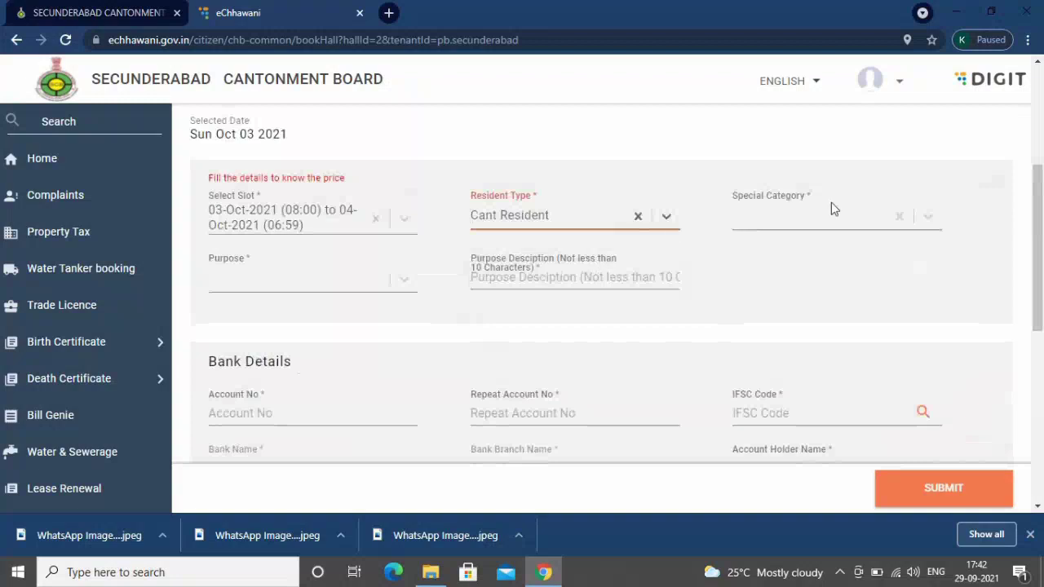
# Set special category None, purpose Social, and purpose description BARASALA.
pyautogui.click(931, 216)
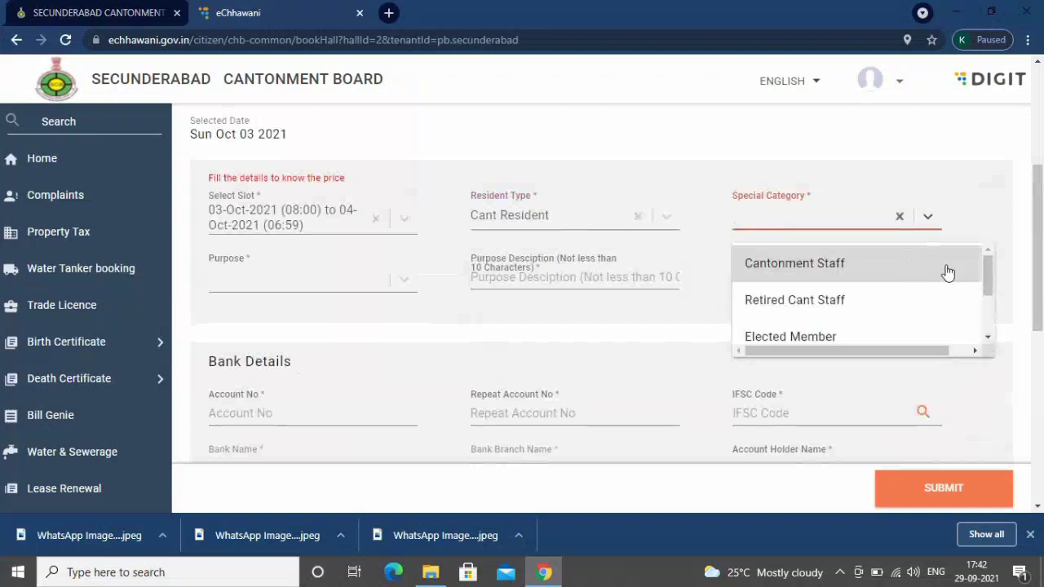
pyautogui.moveTo(992, 275); pyautogui.dragTo(992, 321)
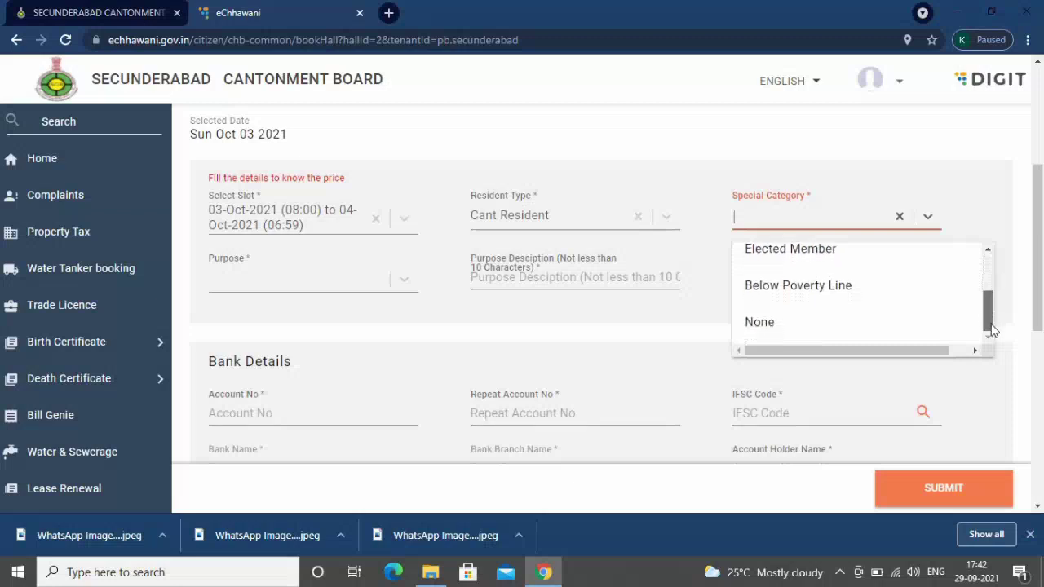
pyautogui.click(870, 331)
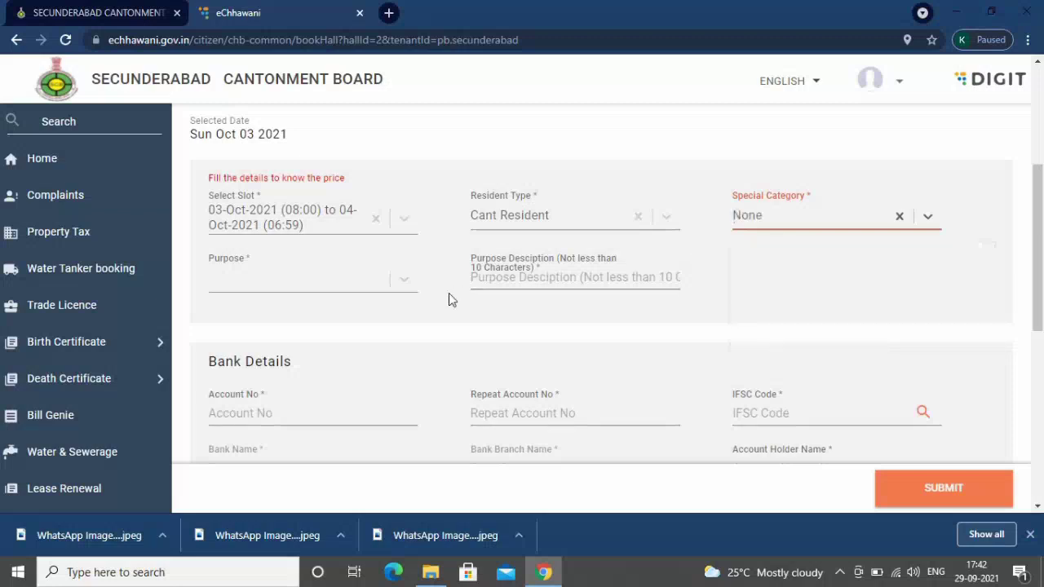
pyautogui.click(414, 282)
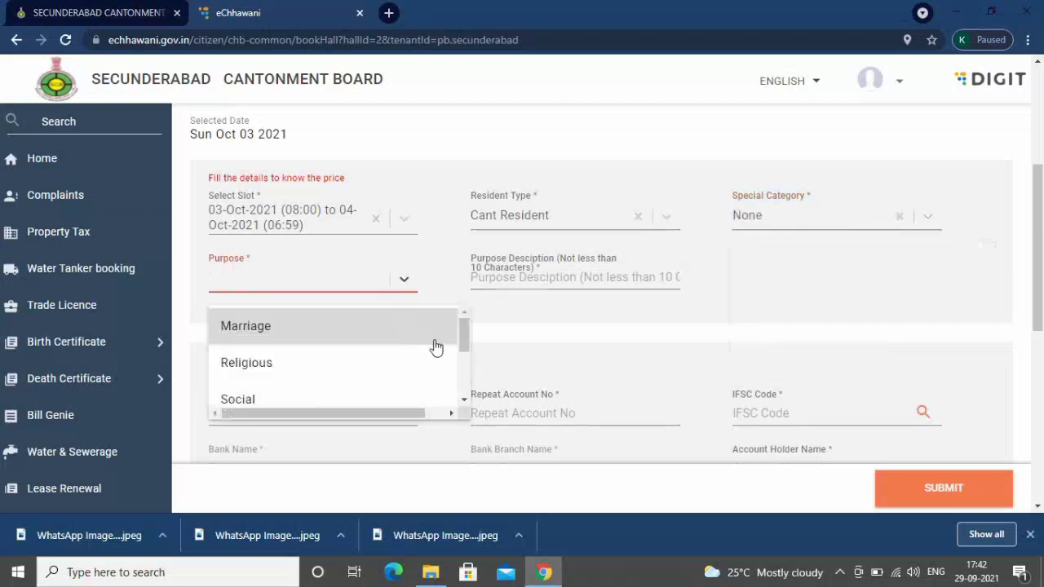
pyautogui.moveTo(463, 340)
pyautogui.mouseDown()
pyautogui.moveTo(471, 390)
pyautogui.moveTo(473, 334)
pyautogui.mouseUp()
pyautogui.click(384, 399)
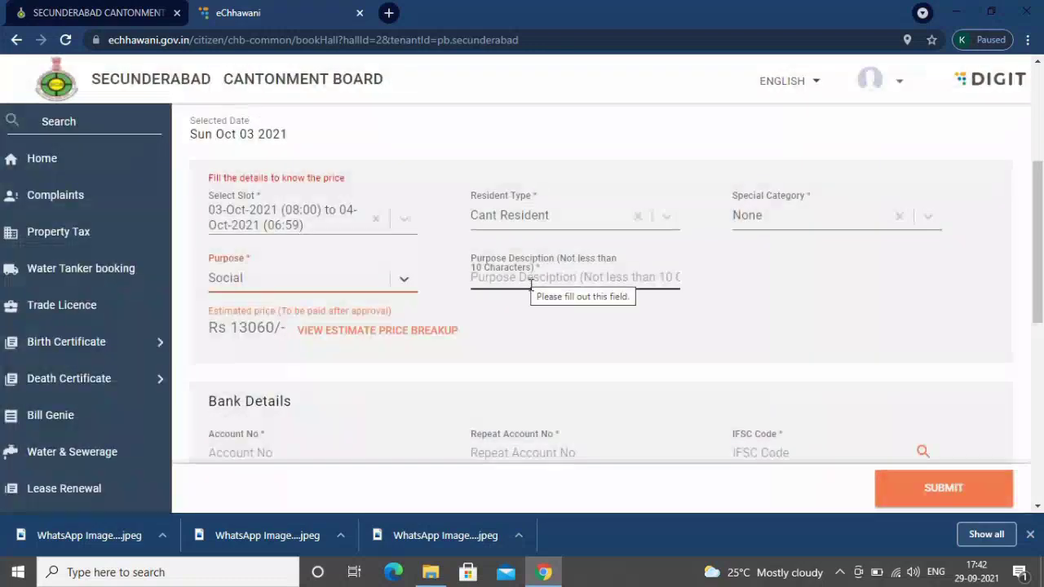
pyautogui.click(562, 276)
pyautogui.write('BARASALA')
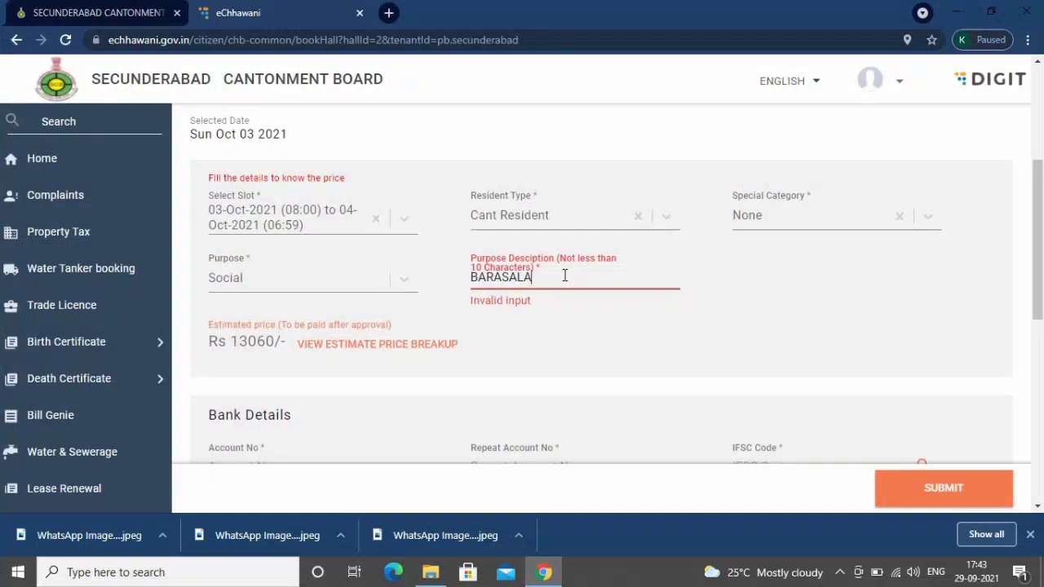
pyautogui.scroll(-5, 420, 354)
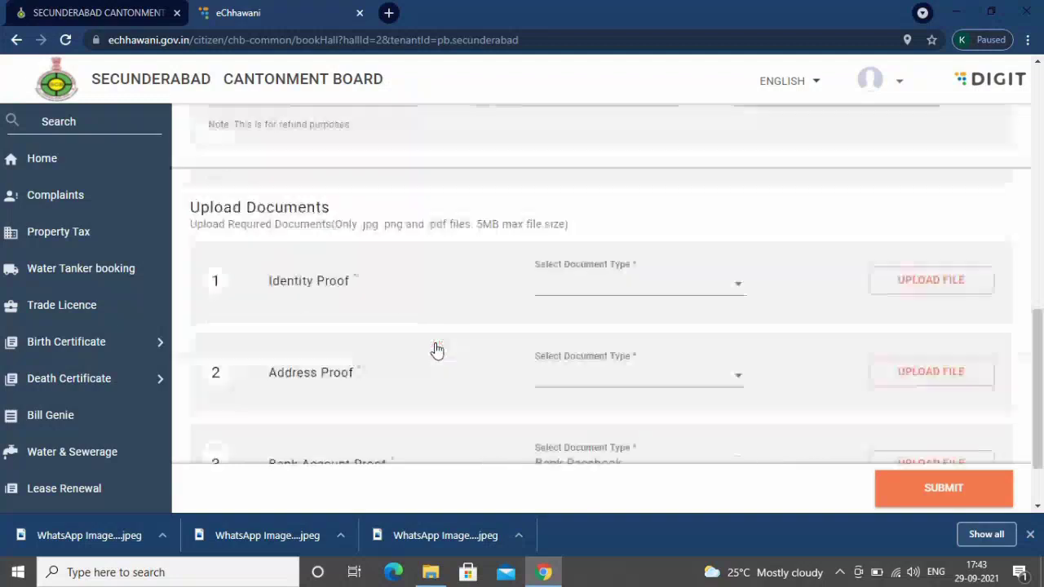
pyautogui.scroll(3, 459, 318)
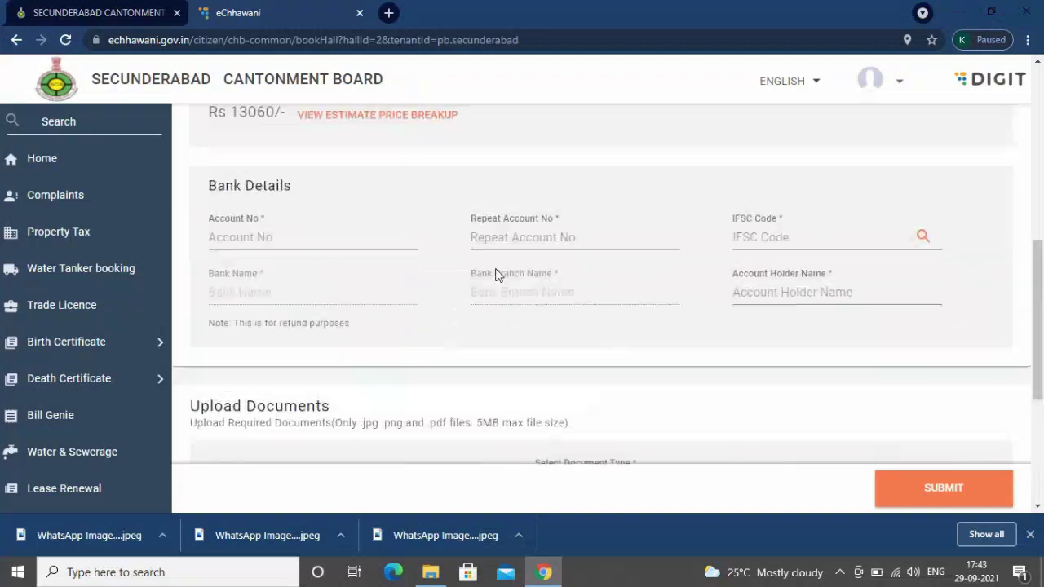
pyautogui.scroll(3, 613, 316)
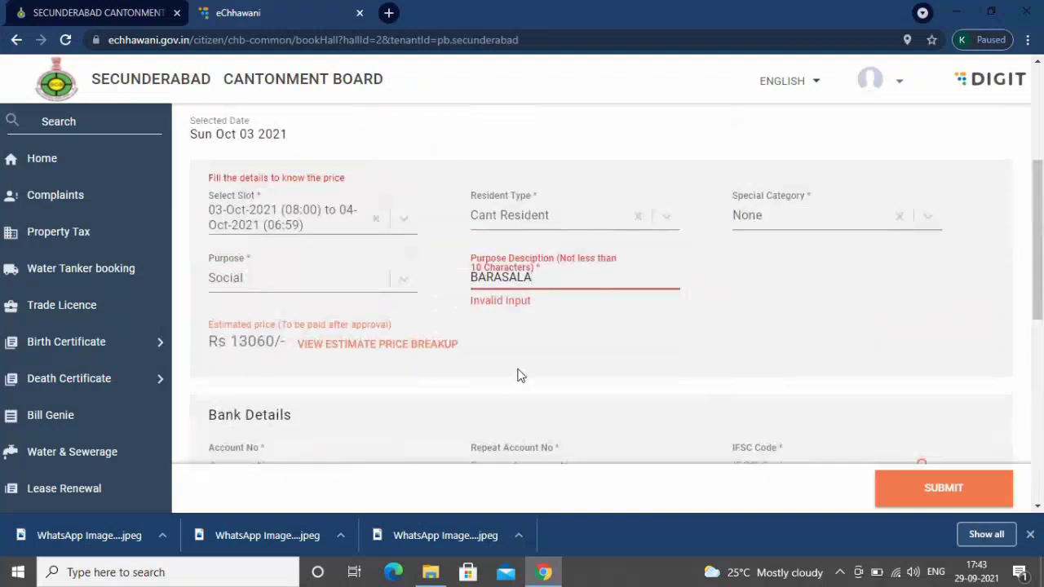
pyautogui.click(382, 346)
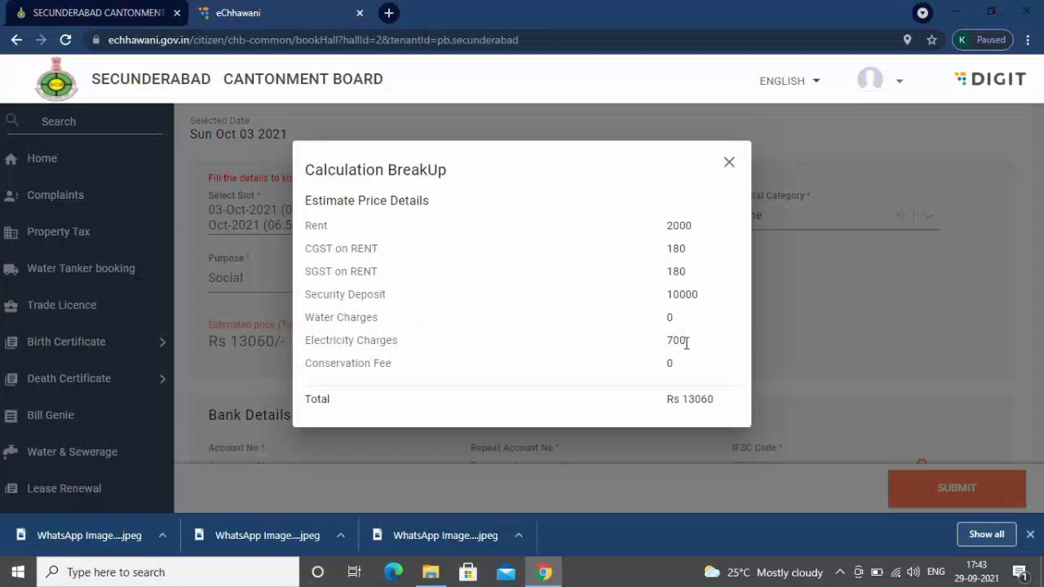
pyautogui.click(728, 166)
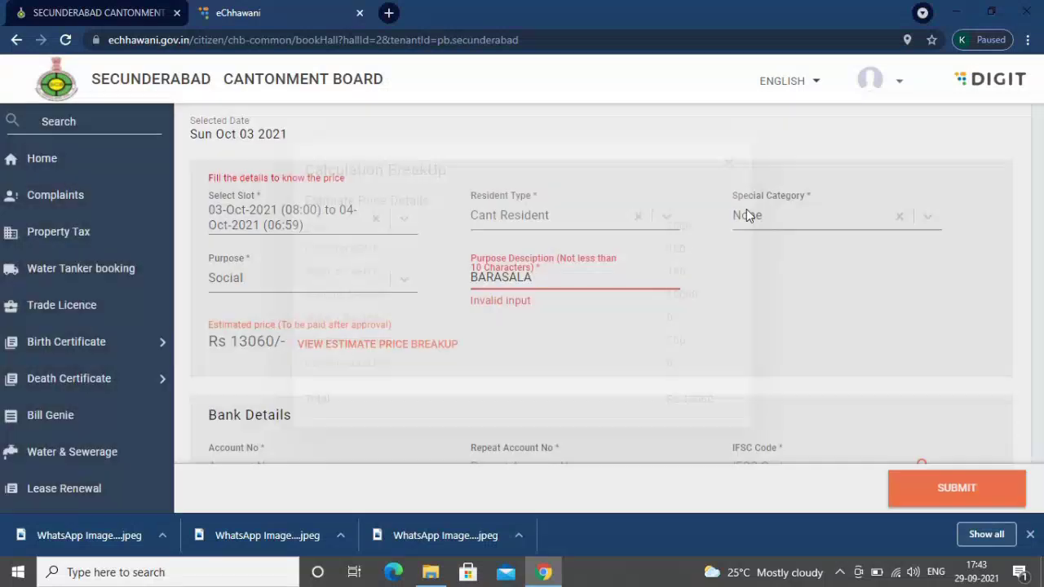
pyautogui.scroll(-3, 345, 341)
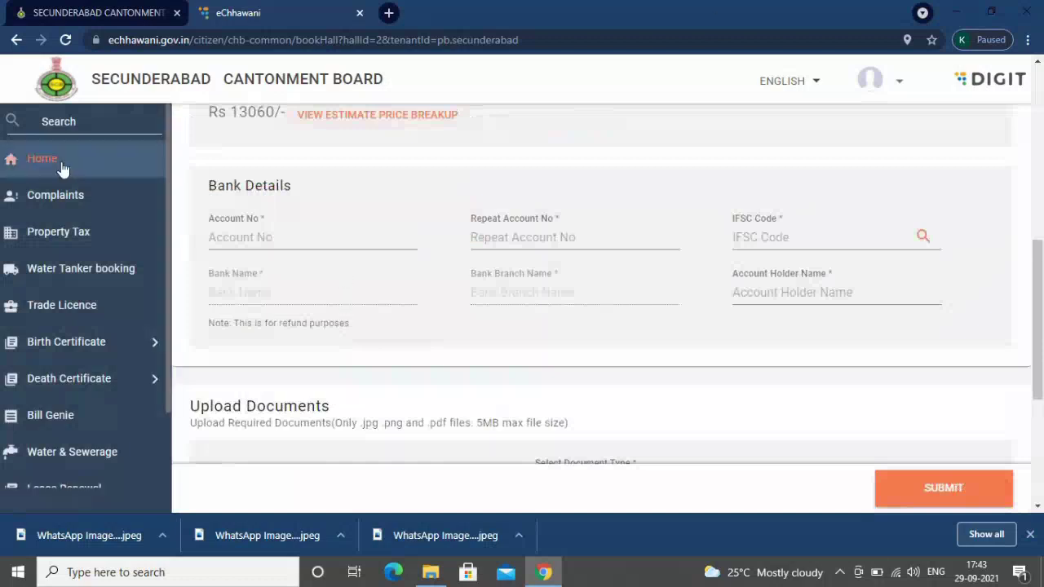
# Enter the bank account number and re-enter it to confirm.
pyautogui.click(272, 237)
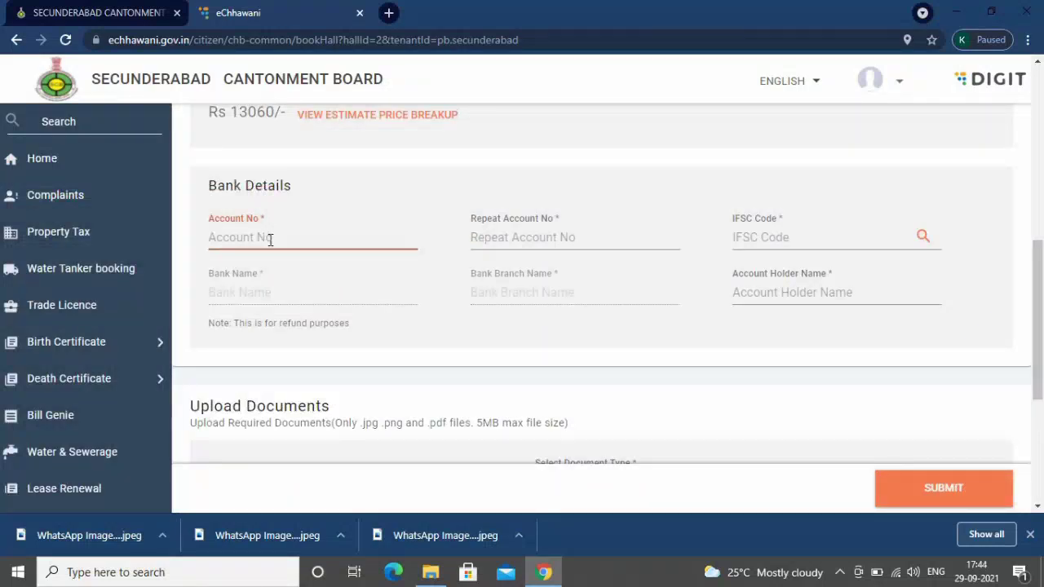
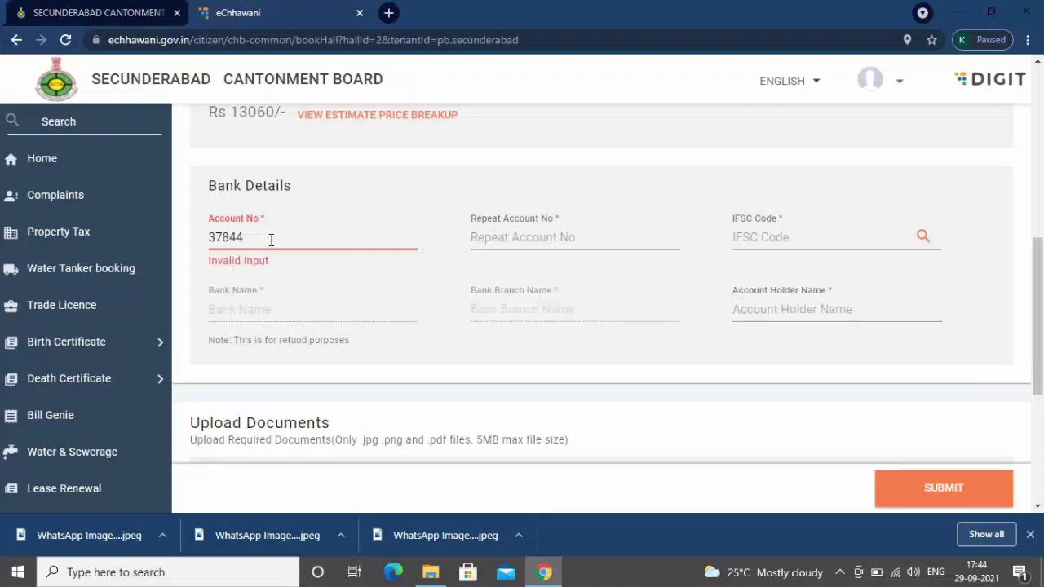
pyautogui.click(491, 239)
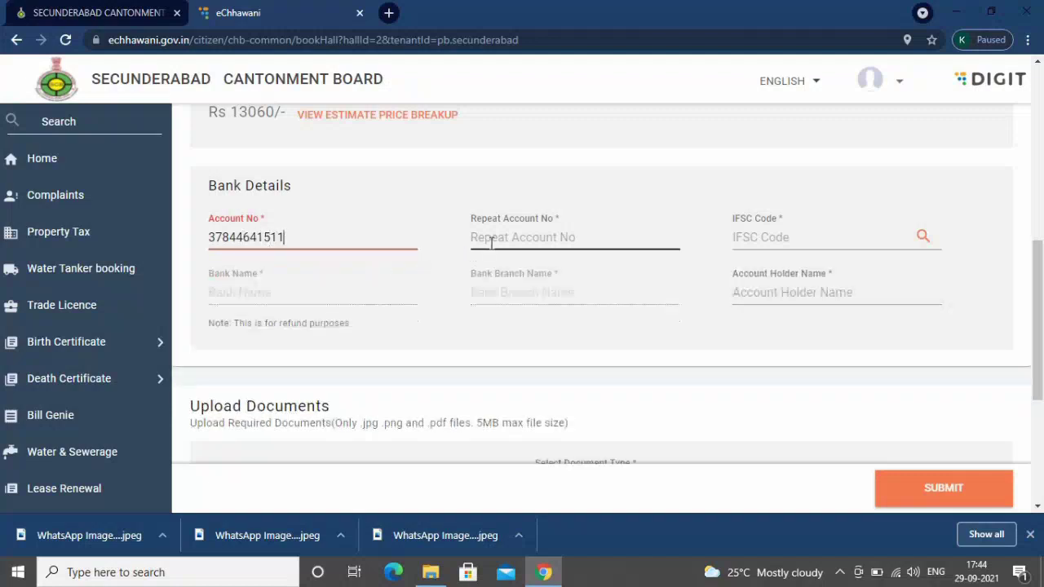
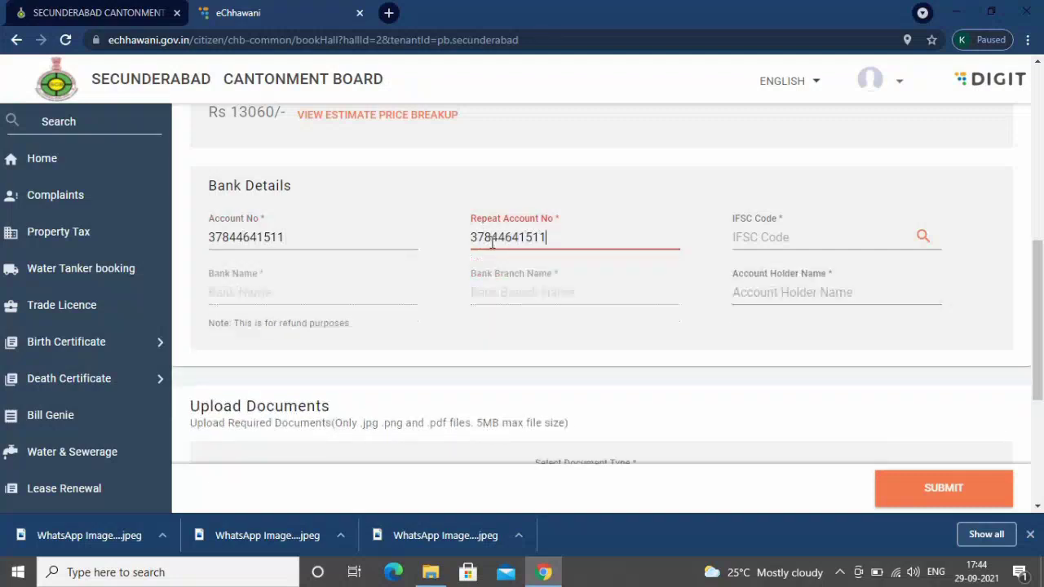
# Enter IFSC code SBIN0020263 and fill in the account holder's name.
pyautogui.click(759, 238)
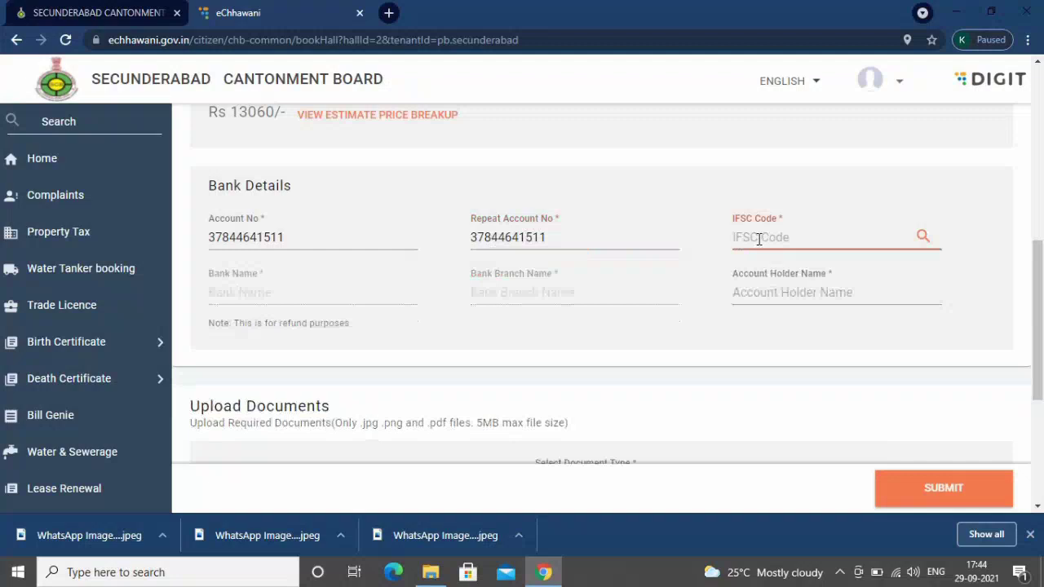
pyautogui.write('SBIN')
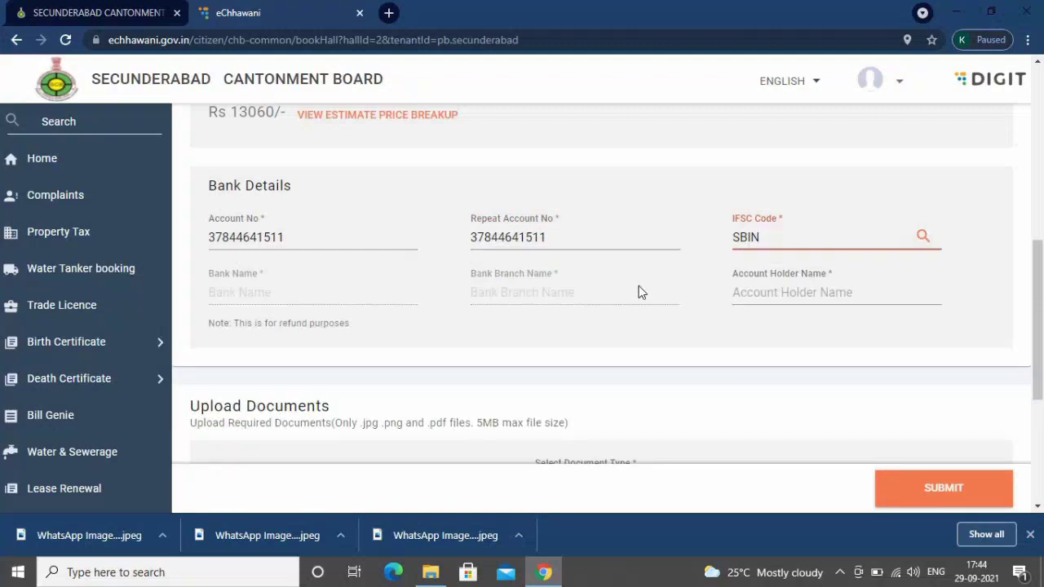
pyautogui.write('0020263')
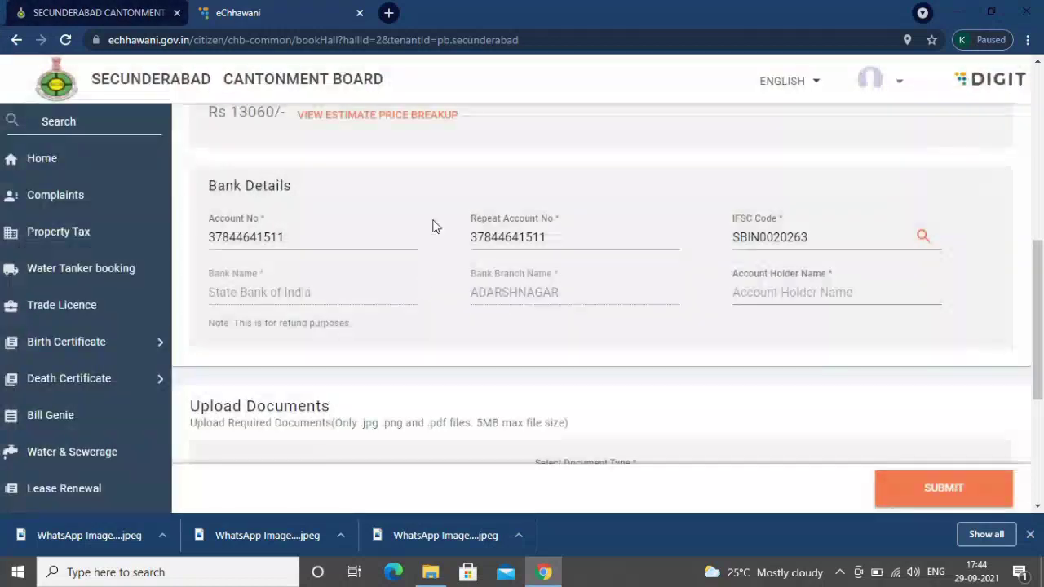
pyautogui.click(803, 300)
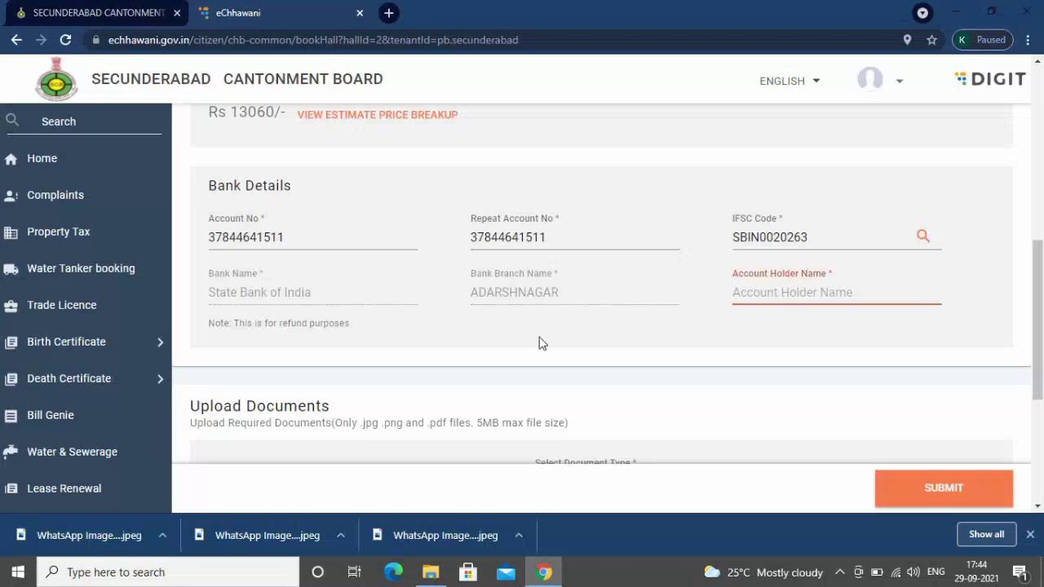
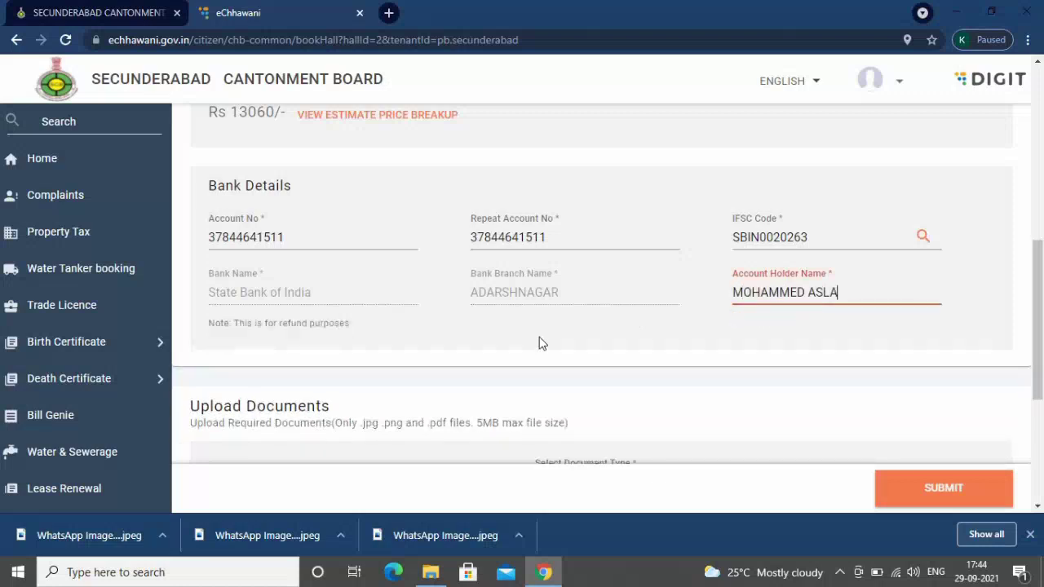
pyautogui.scroll(-3, 539, 343)
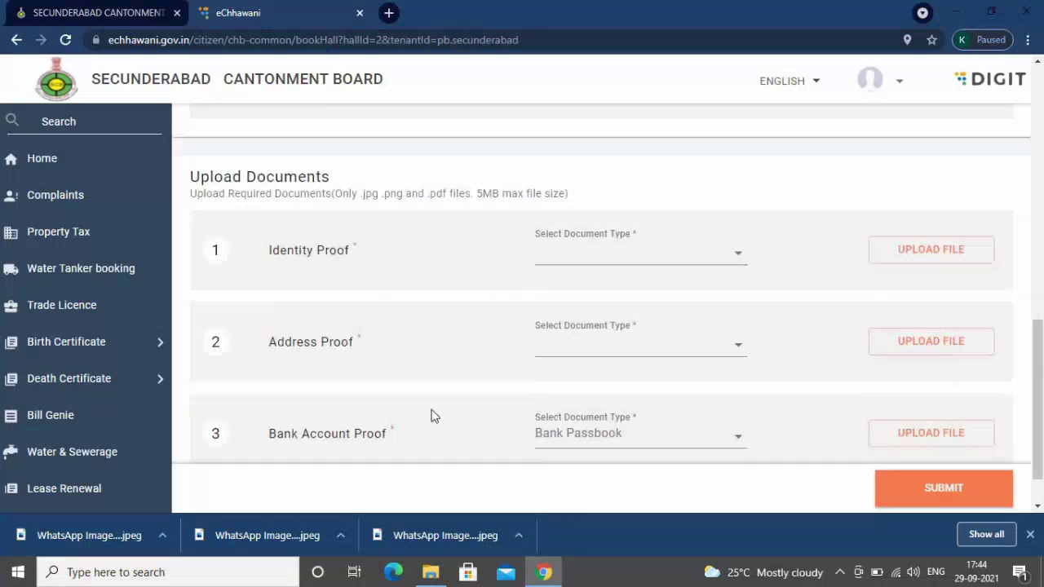
# Upload the 1_Aadhar image as identity proof and the 2_Electricity Bill image as address proof.
pyautogui.scroll(-1, 713, 418)
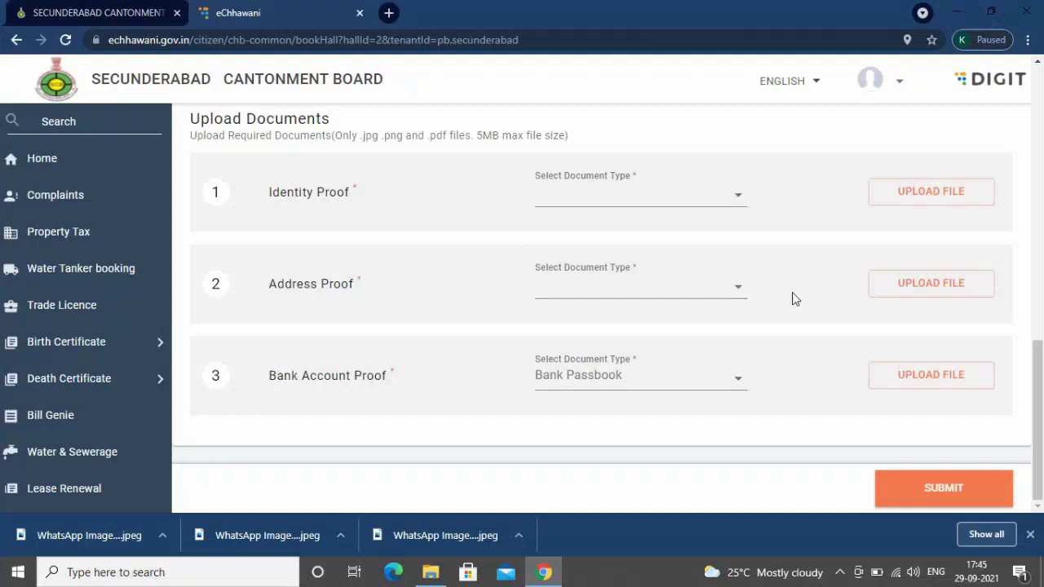
pyautogui.click(916, 196)
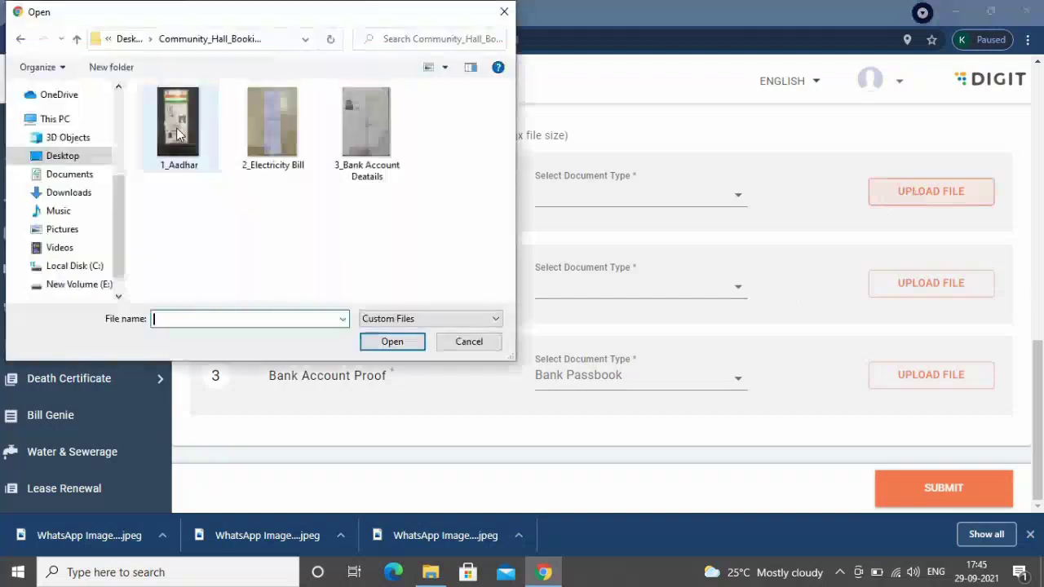
pyautogui.click(179, 123)
pyautogui.click(392, 341)
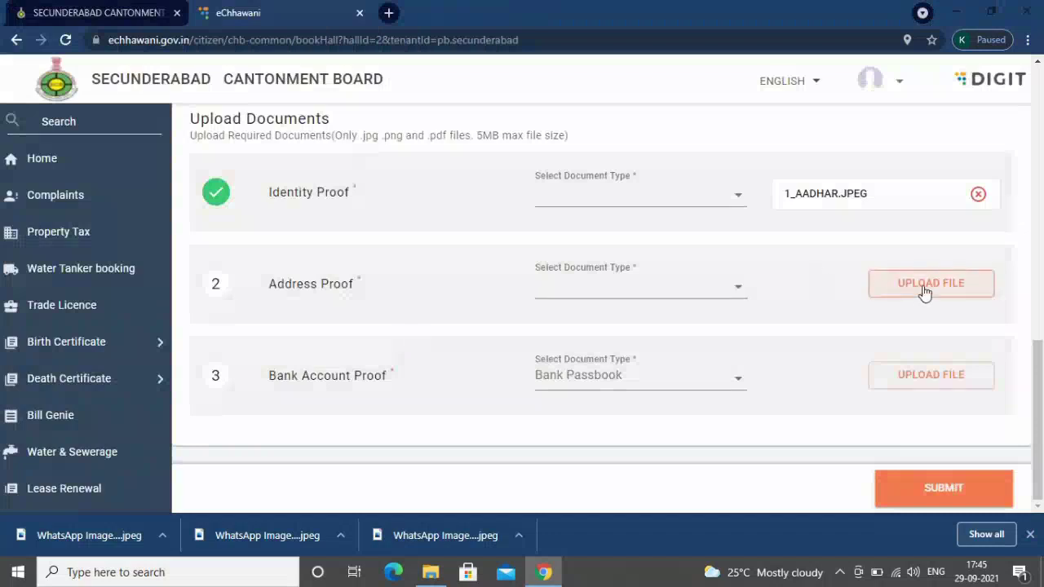
pyautogui.click(925, 292)
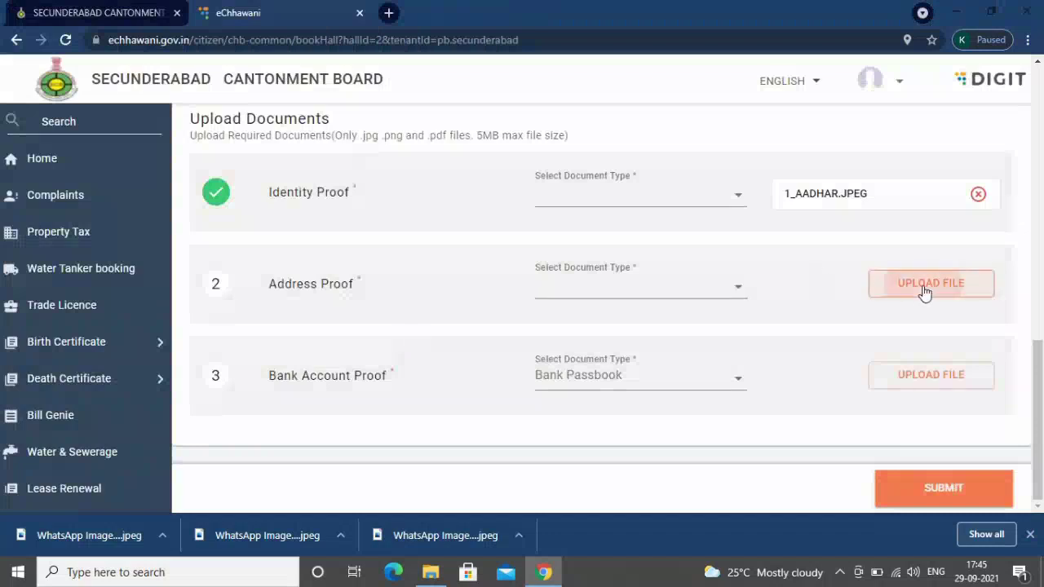
pyautogui.click(272, 155)
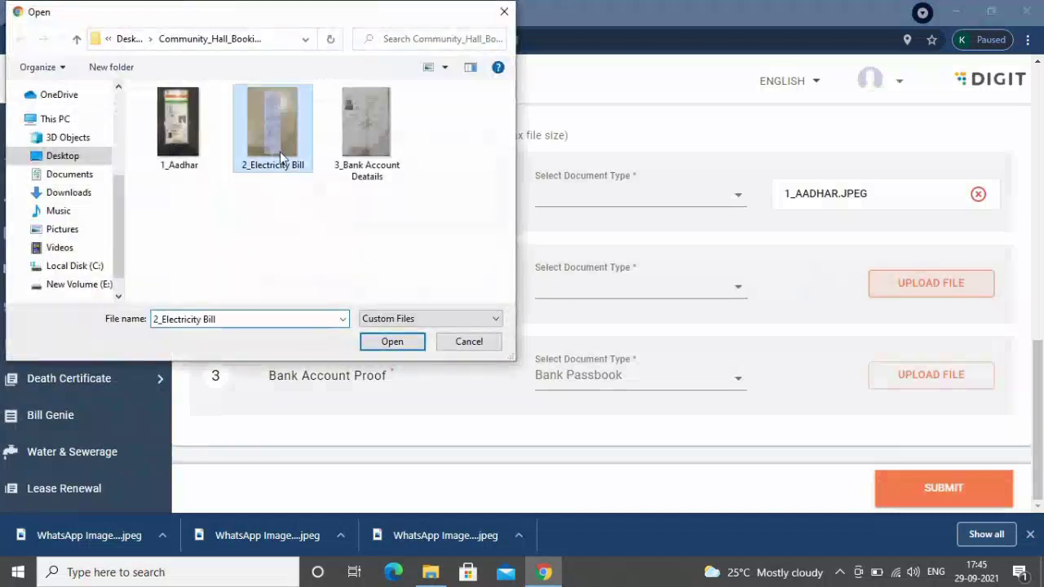
pyautogui.click(393, 342)
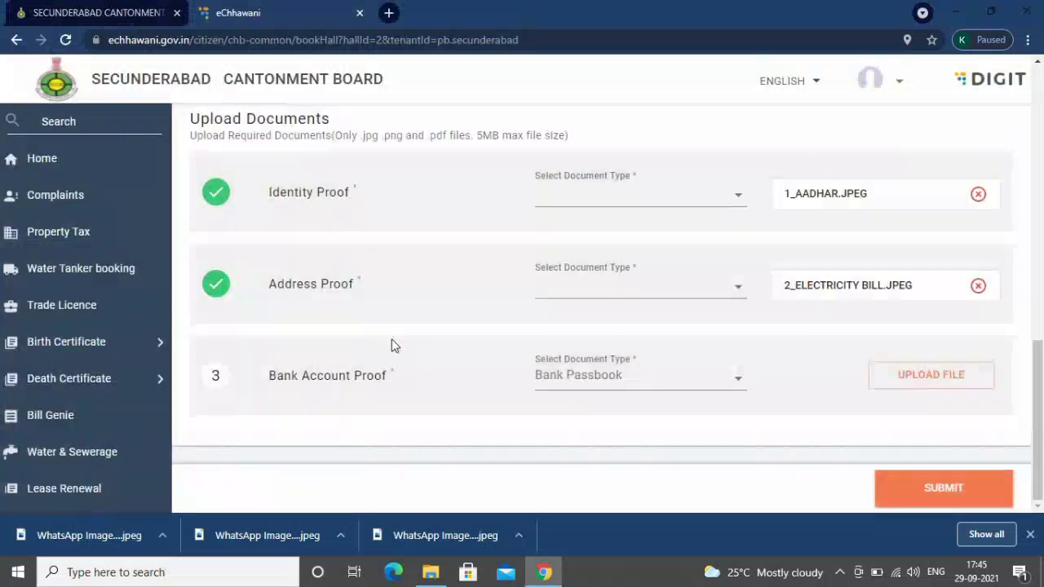
# Upload the bank account details image as the bank account proof.
pyautogui.click(923, 379)
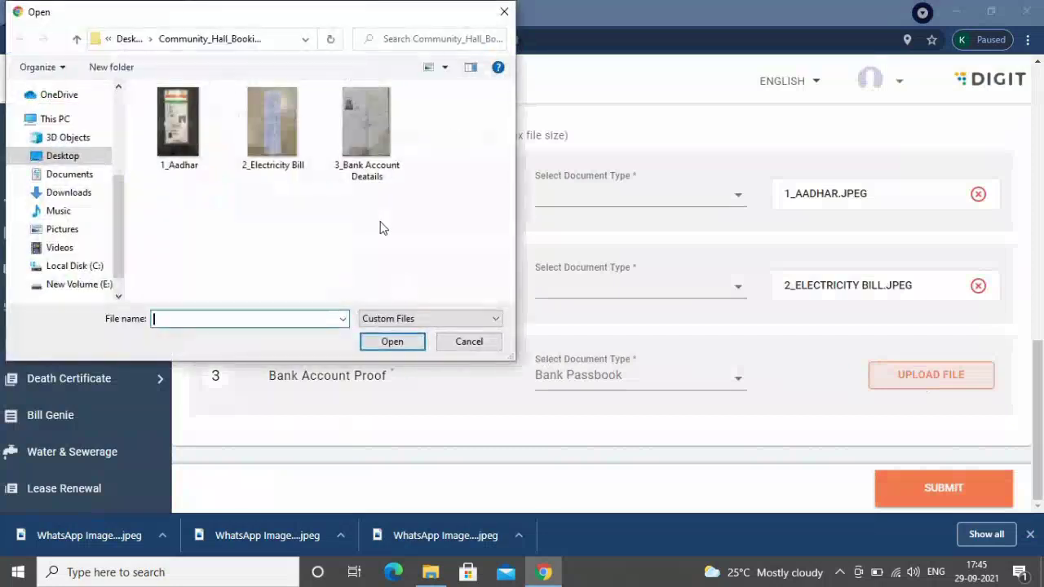
pyautogui.click(368, 134)
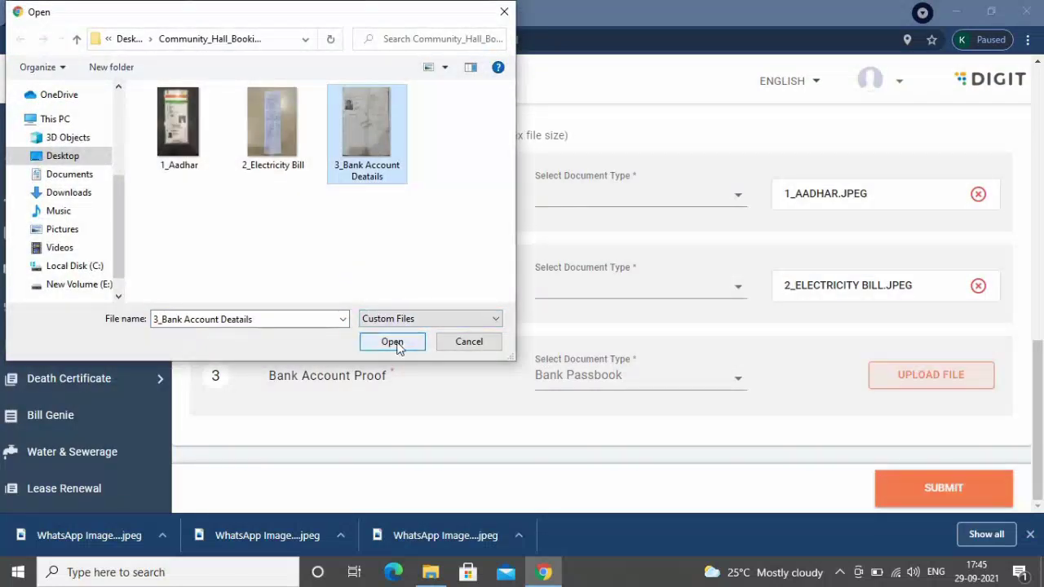
pyautogui.click(392, 341)
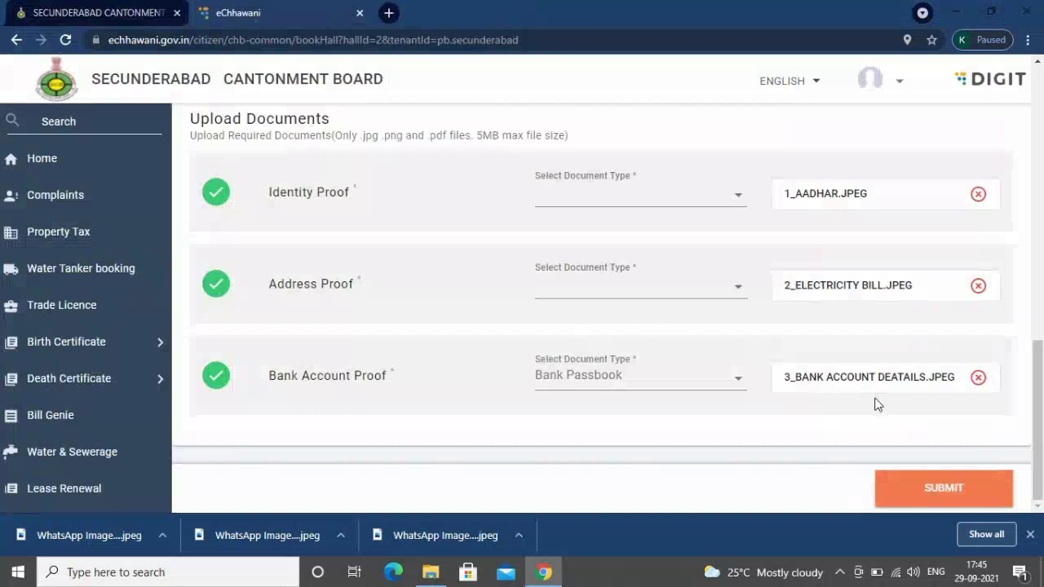
pyautogui.scroll(5, 879, 406)
pyautogui.scroll(-5, 788, 350)
# Set the address proof type to Electricity Bill and submit the booking application.
pyautogui.click(740, 293)
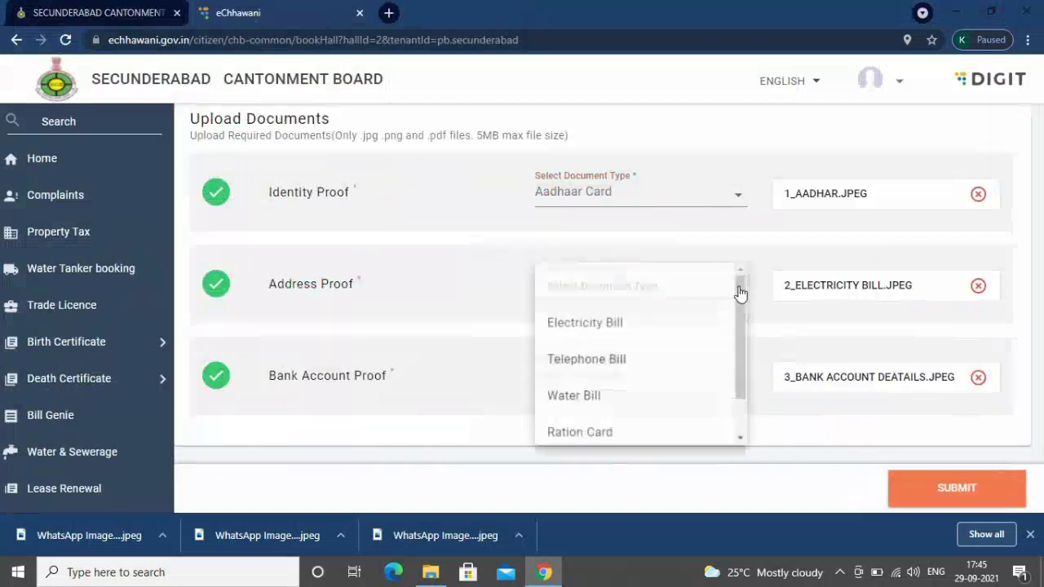
pyautogui.click(693, 337)
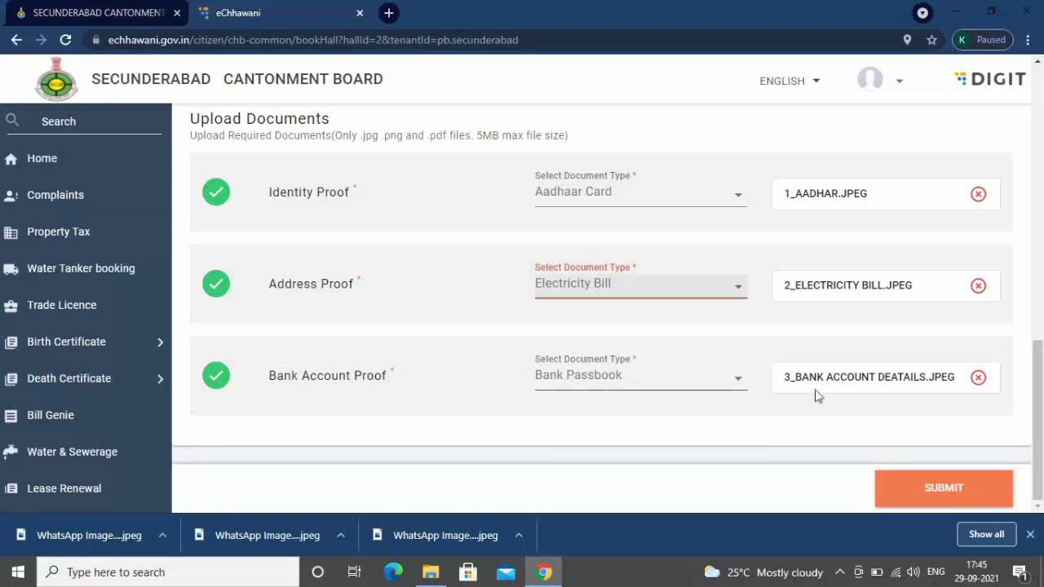
pyautogui.click(917, 488)
pyautogui.click(917, 488)
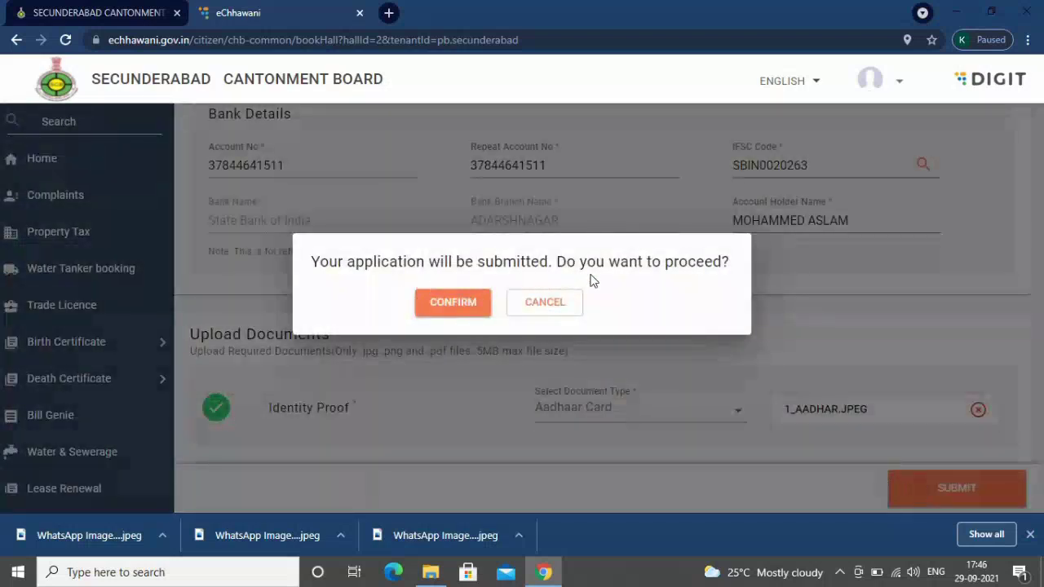
# Confirm the submission to receive the application number.
pyautogui.click(462, 307)
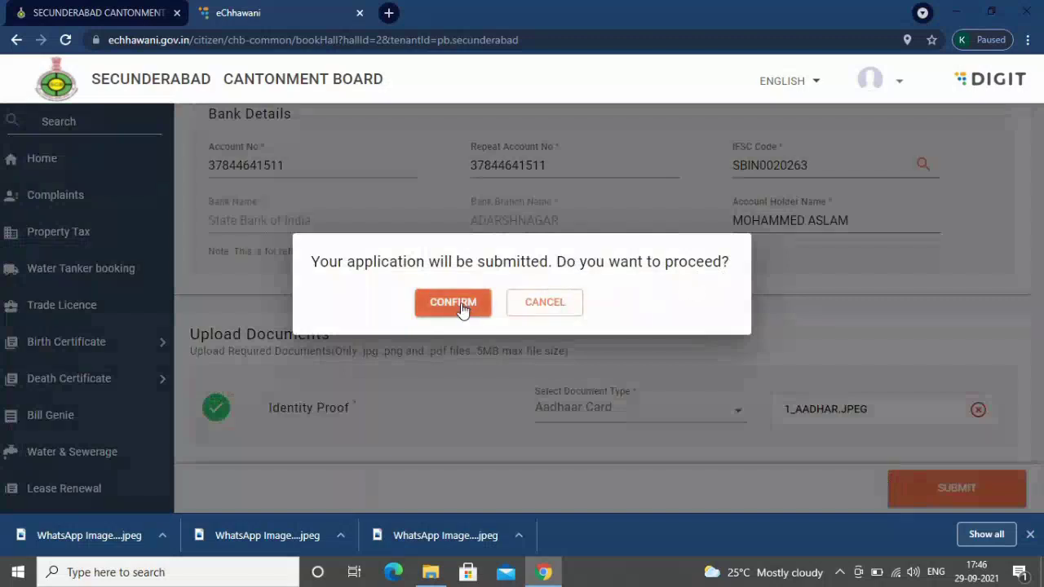
pyautogui.click(462, 307)
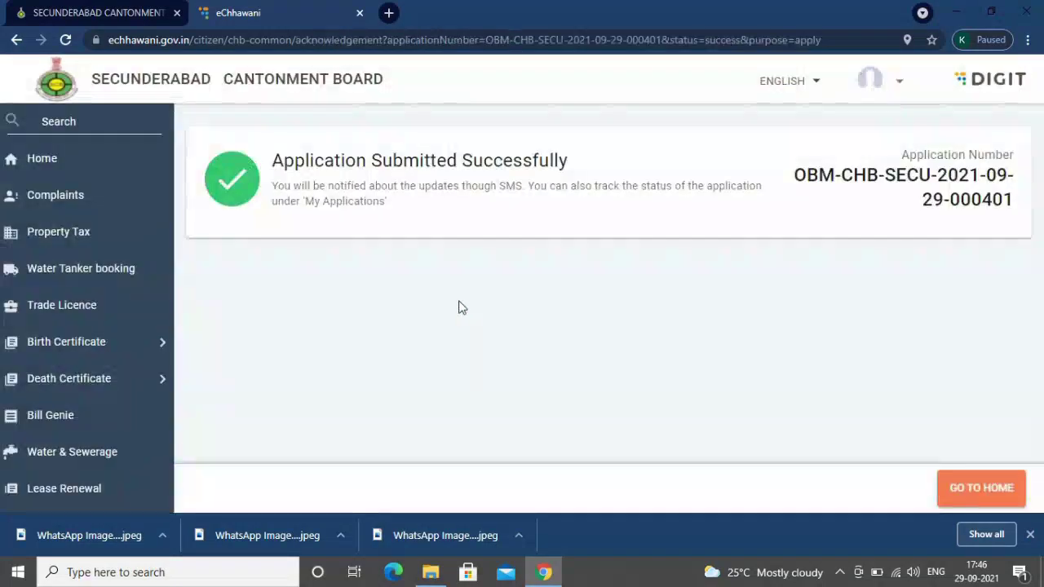